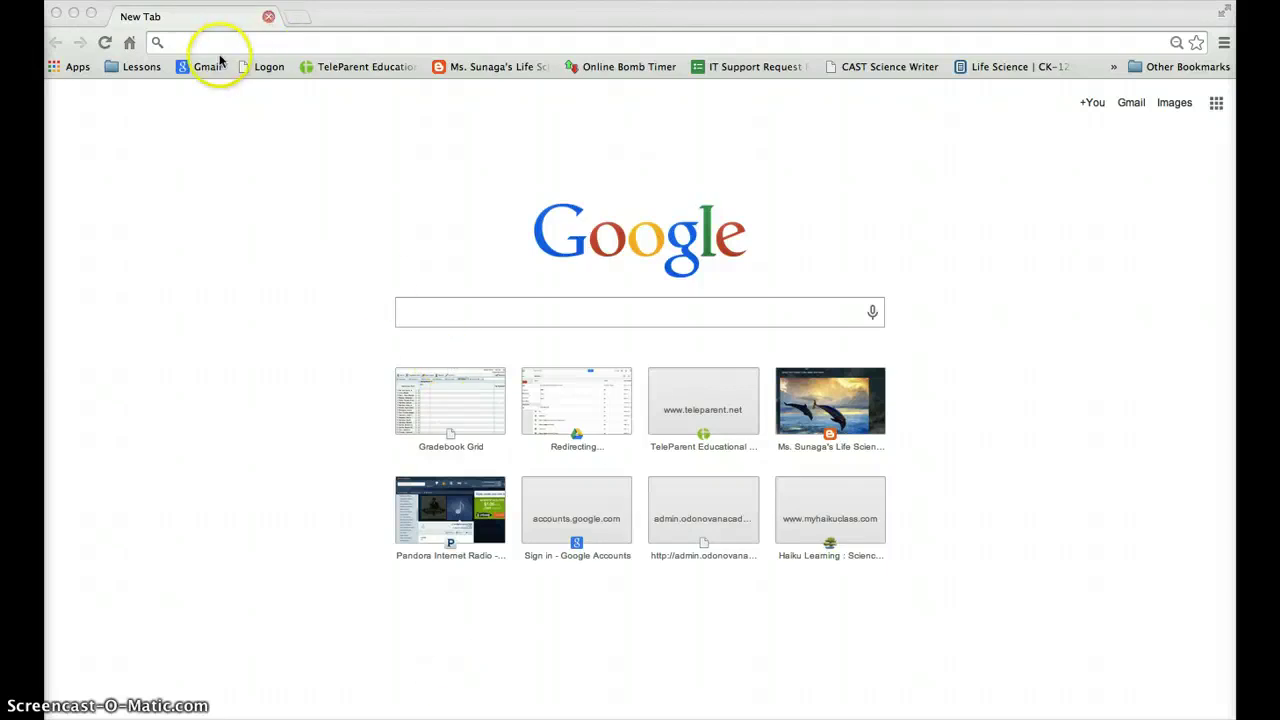
pyautogui.click(223, 50)
pyautogui.click(229, 44)
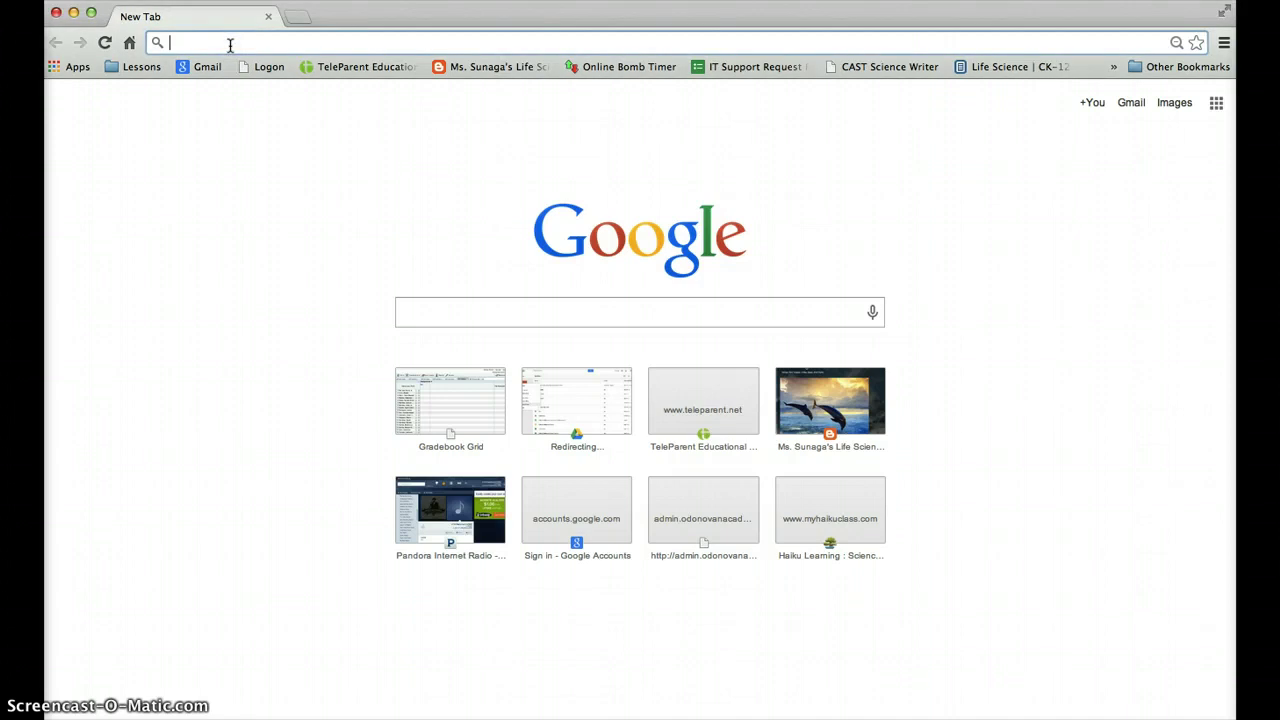
pyautogui.write('www.')
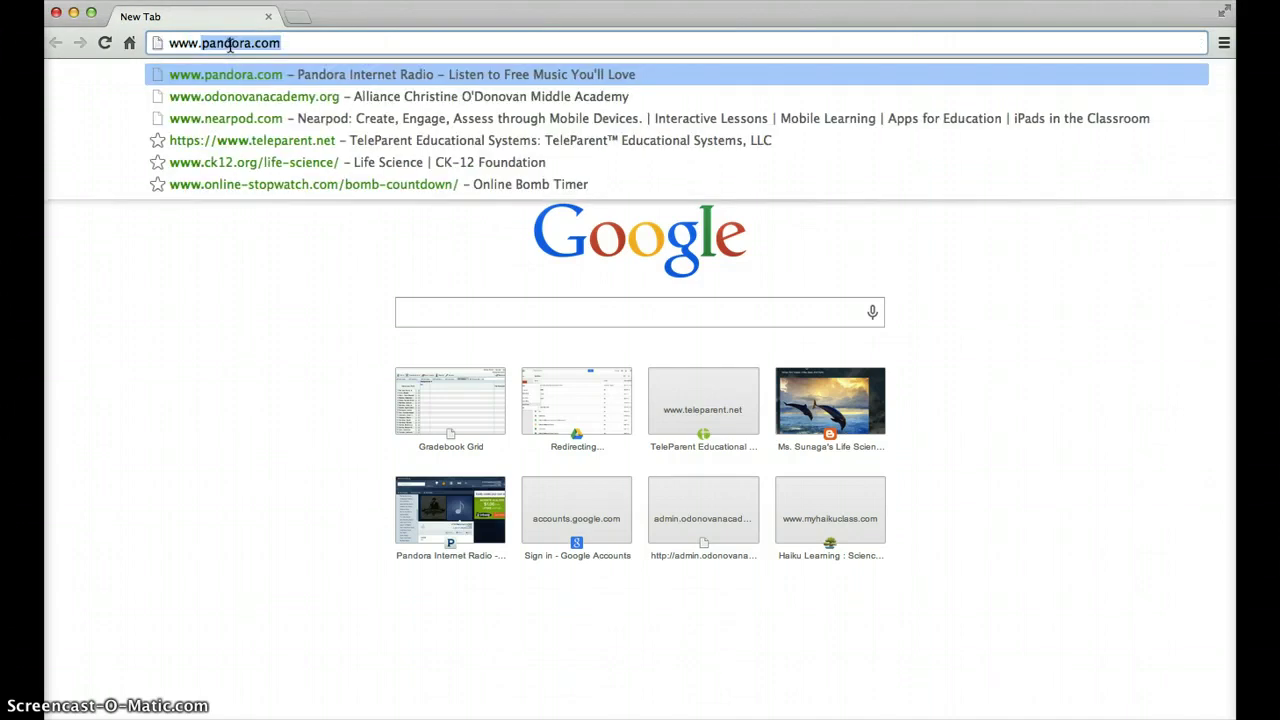
pyautogui.write('blogger.com')
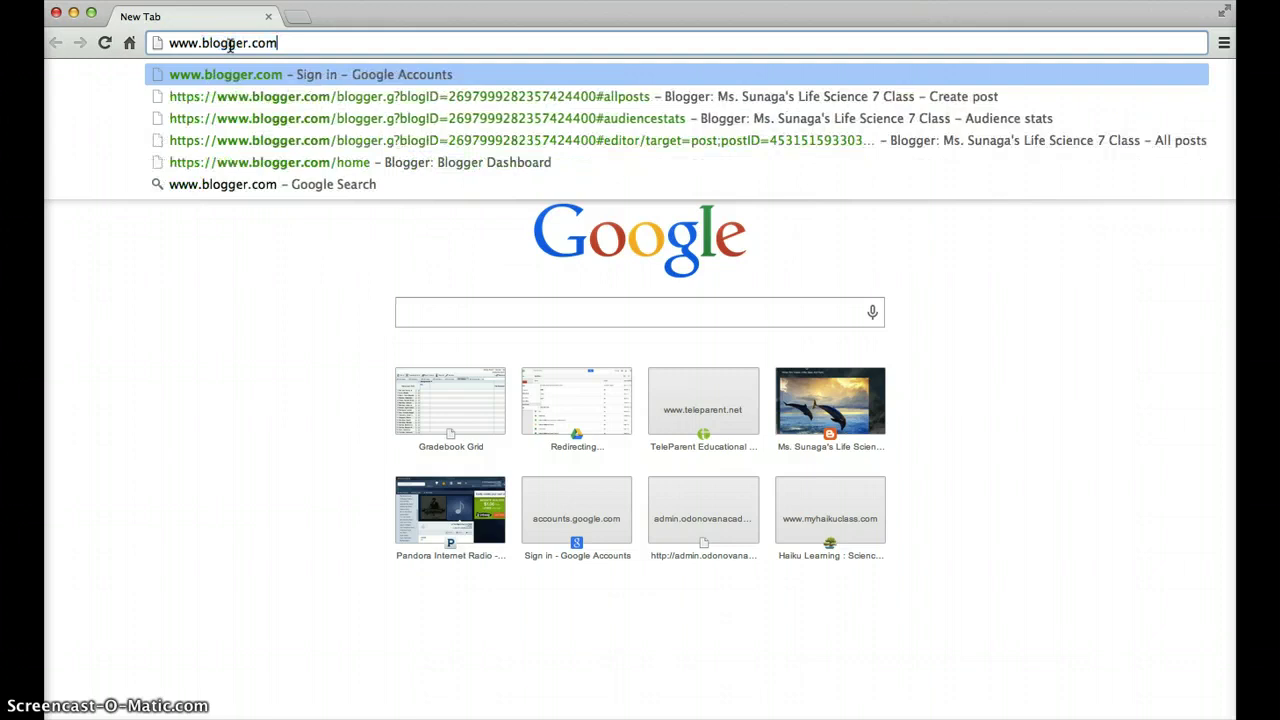
pyautogui.press('Return')
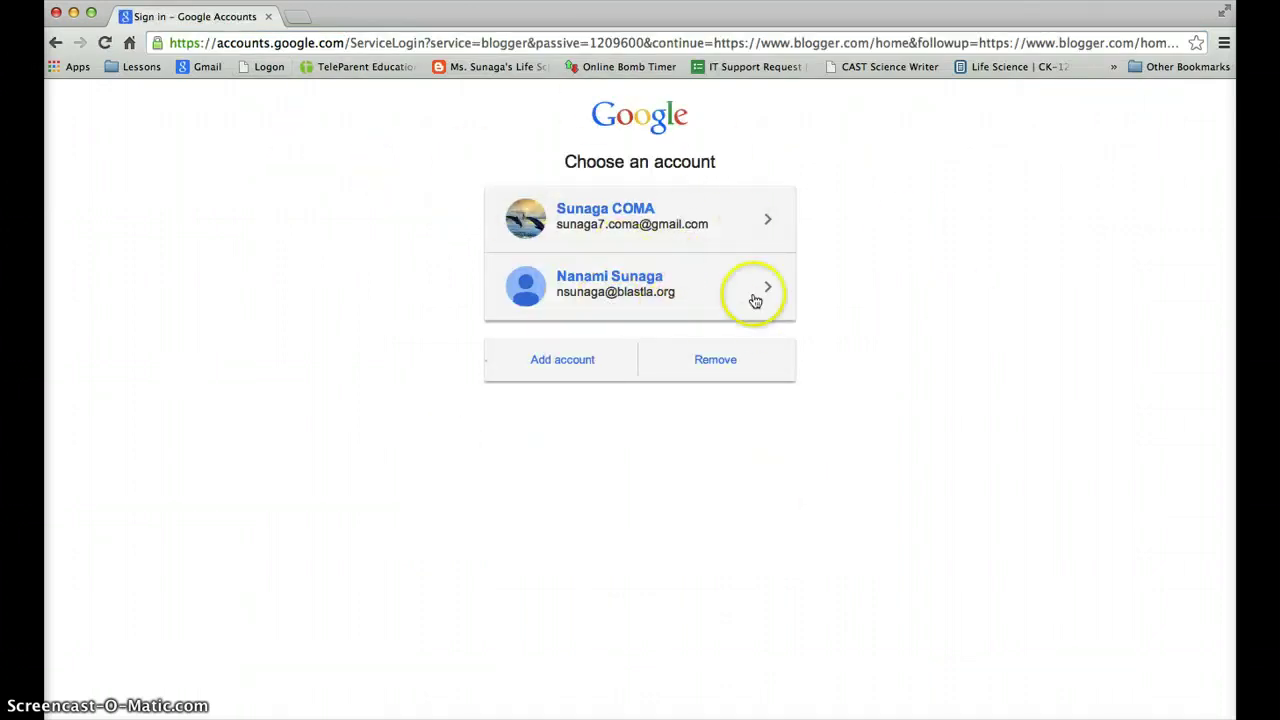
# Sign in to Blogger with the first saved Google account and its password.
pyautogui.click(662, 209)
pyautogui.click(624, 433)
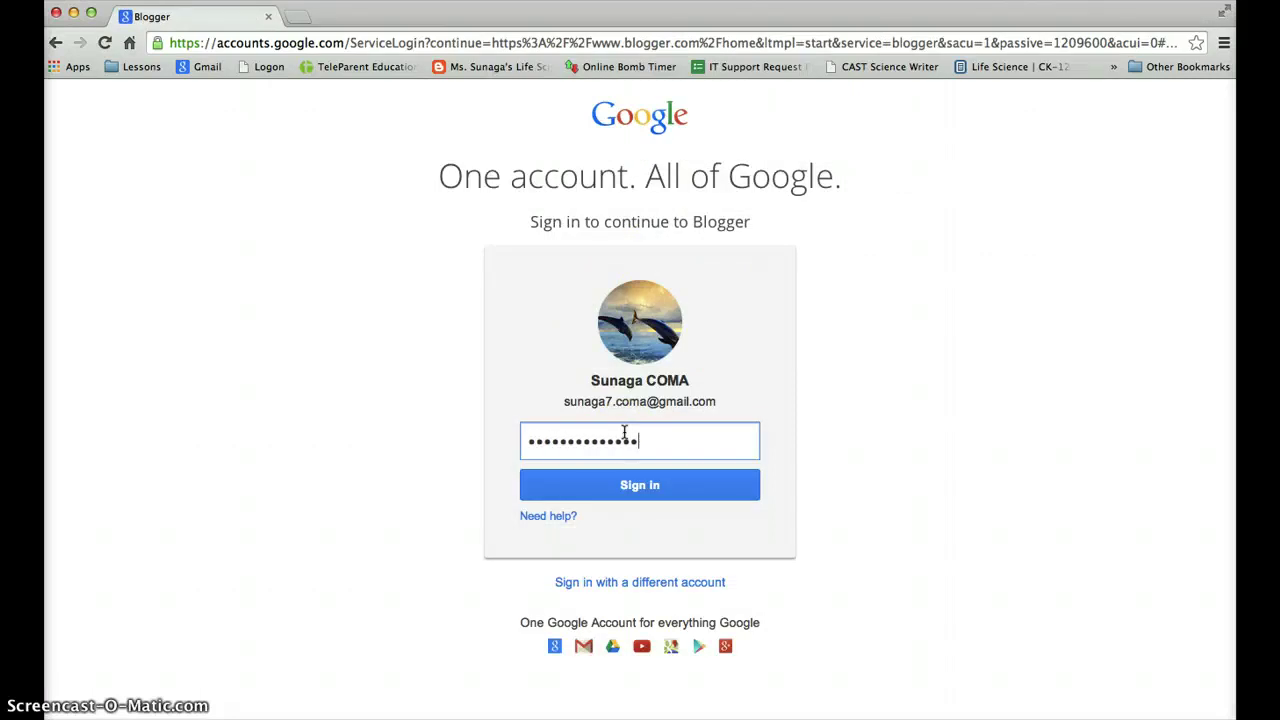
pyautogui.press('Return')
pyautogui.click(621, 431)
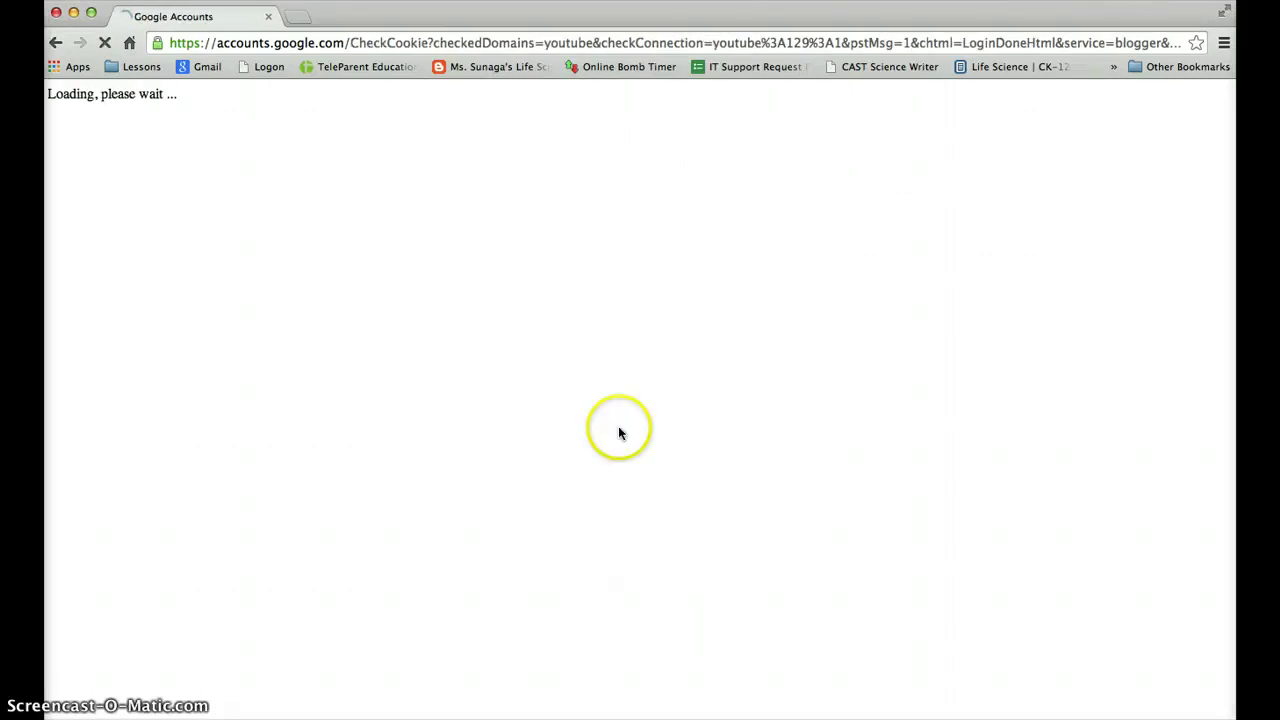
pyautogui.click(532, 27)
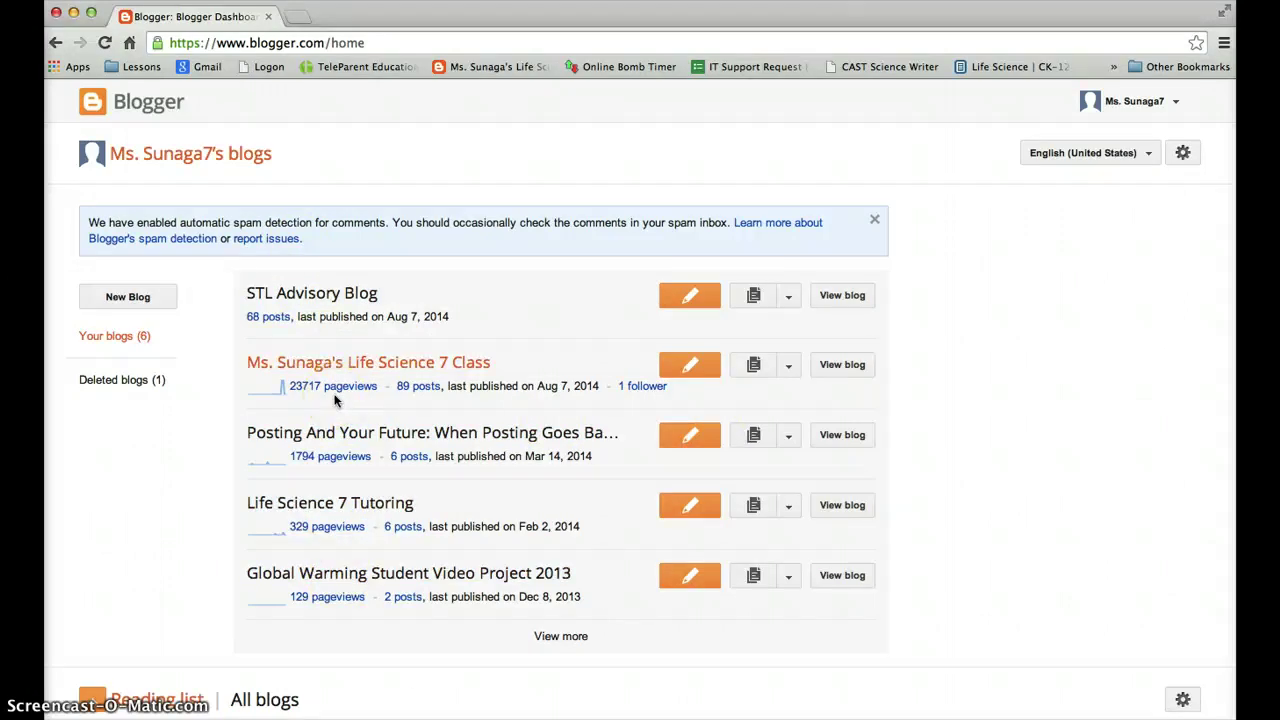
# Start a new blog from the Blogger dashboard.
pyautogui.click(138, 304)
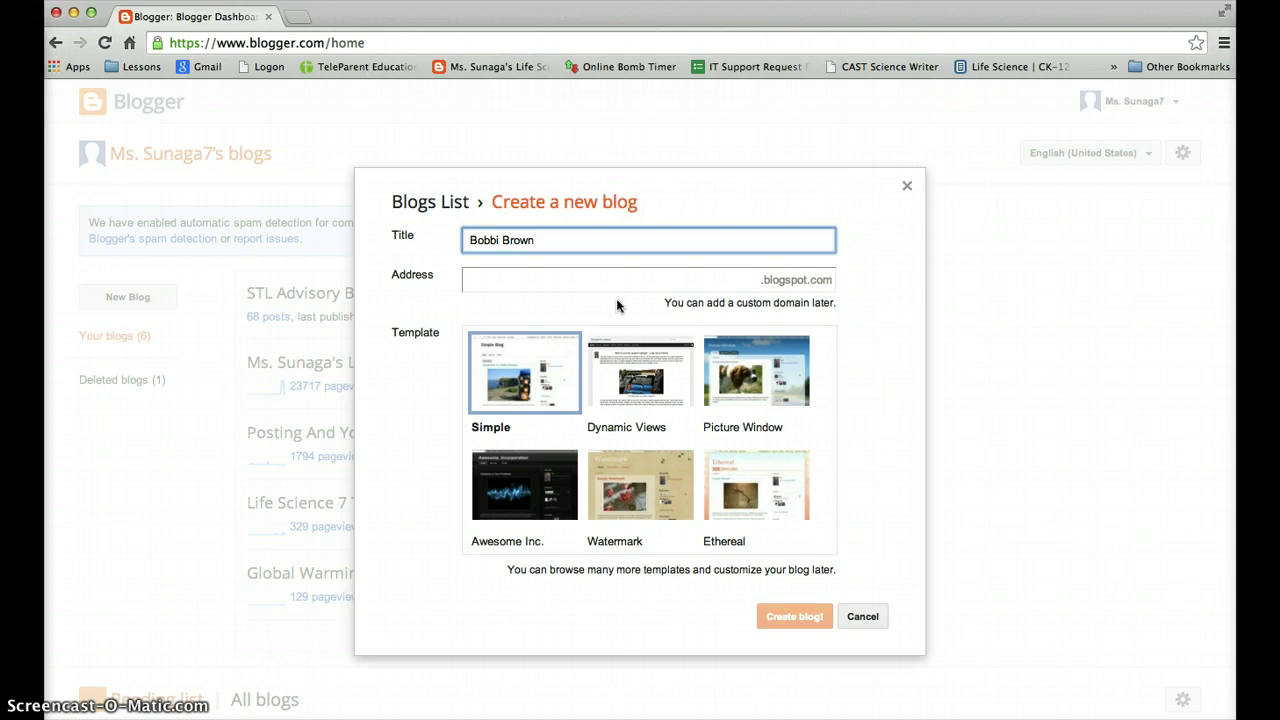
# Finish the title with "'s Life Science 7 Blog" and set an available address ending in lifescience7.
pyautogui.press('BackSpace')
pyautogui.write("'s Life Science 7 Blog")
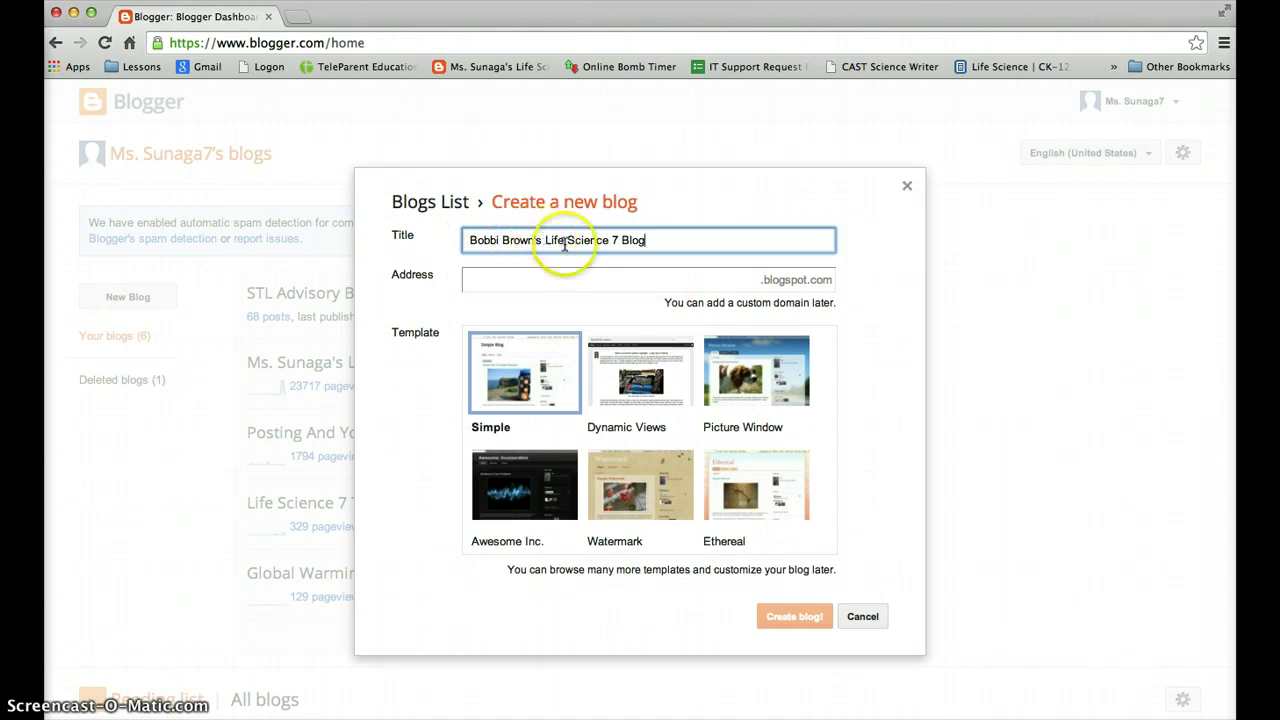
pyautogui.click(757, 276)
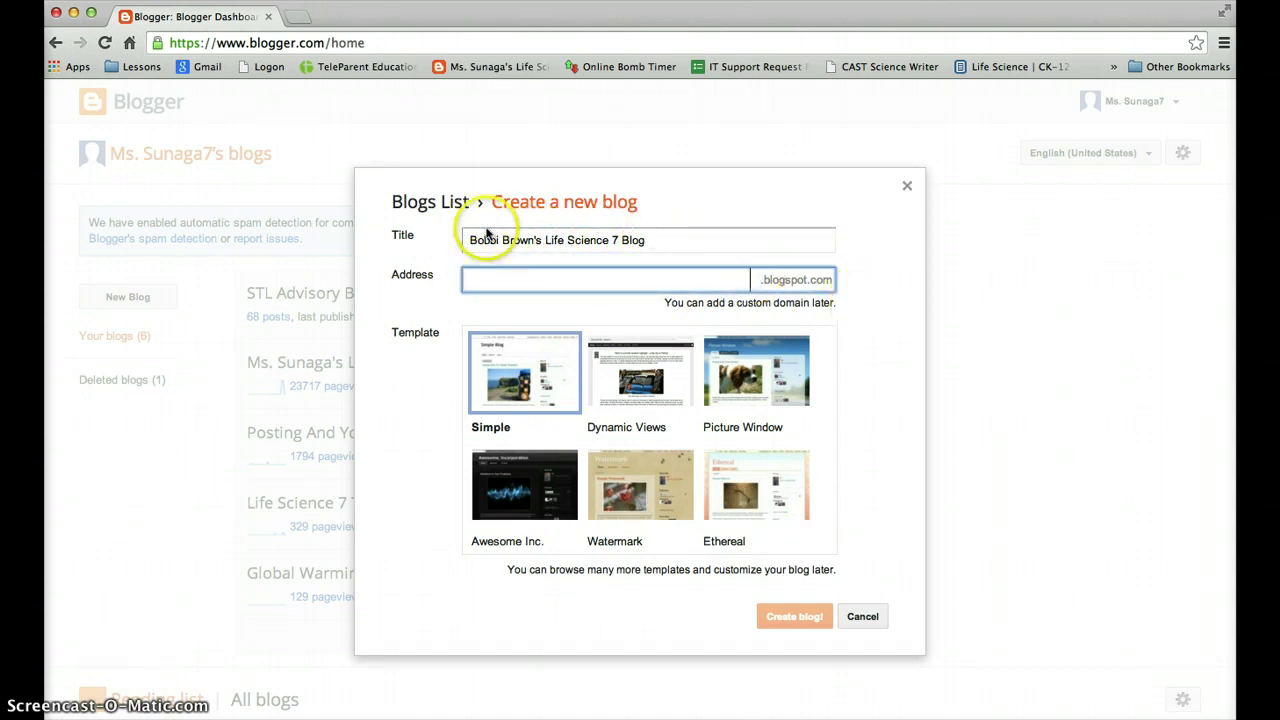
pyautogui.write('b')
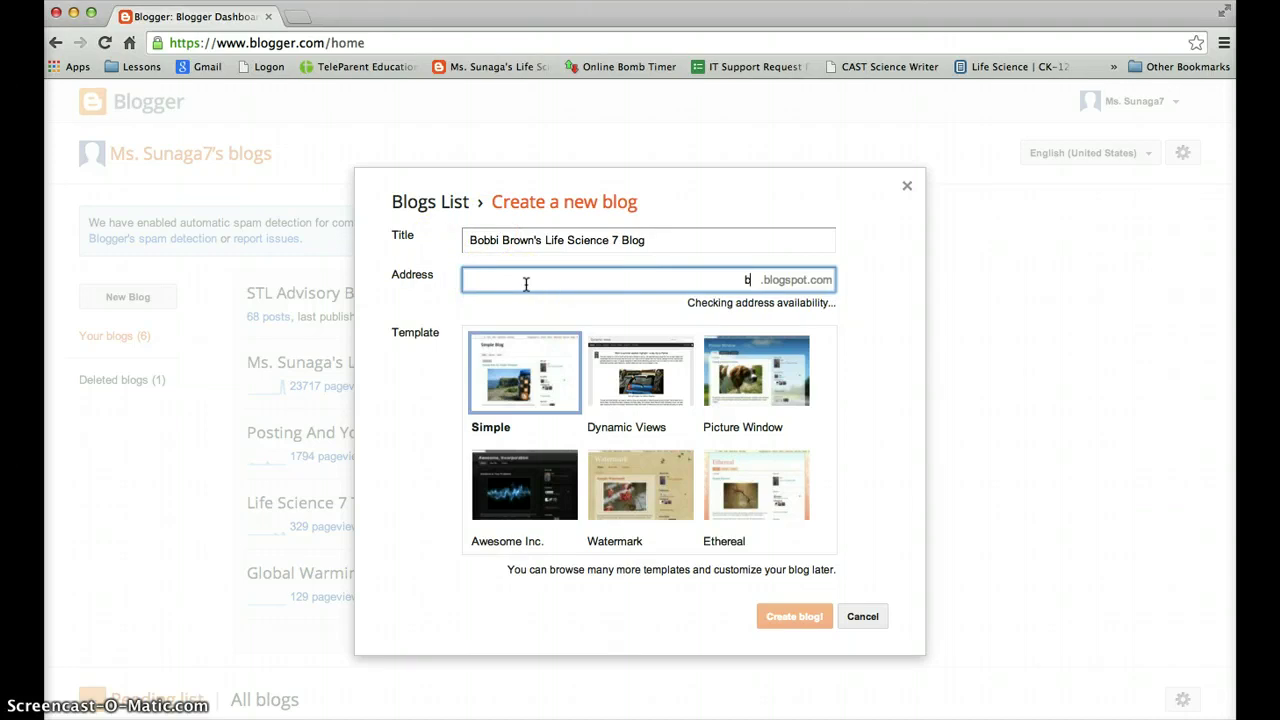
pyautogui.write('obb')
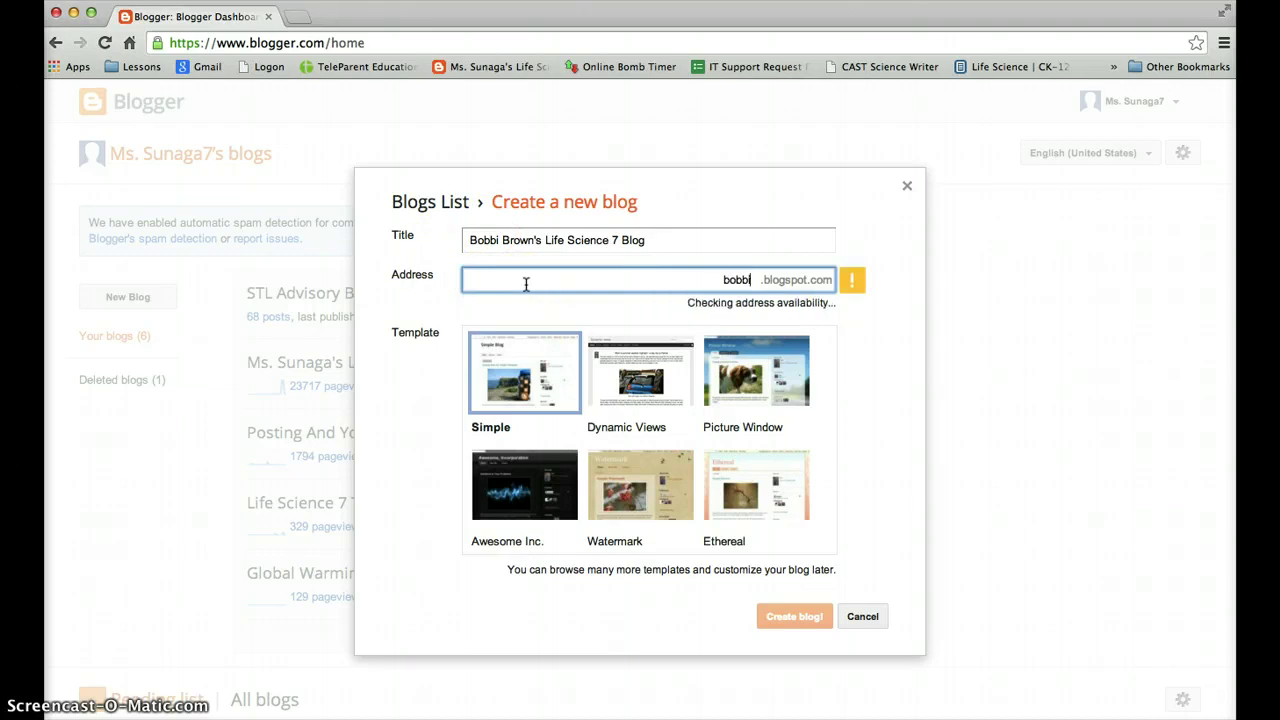
pyautogui.write('ibrown')
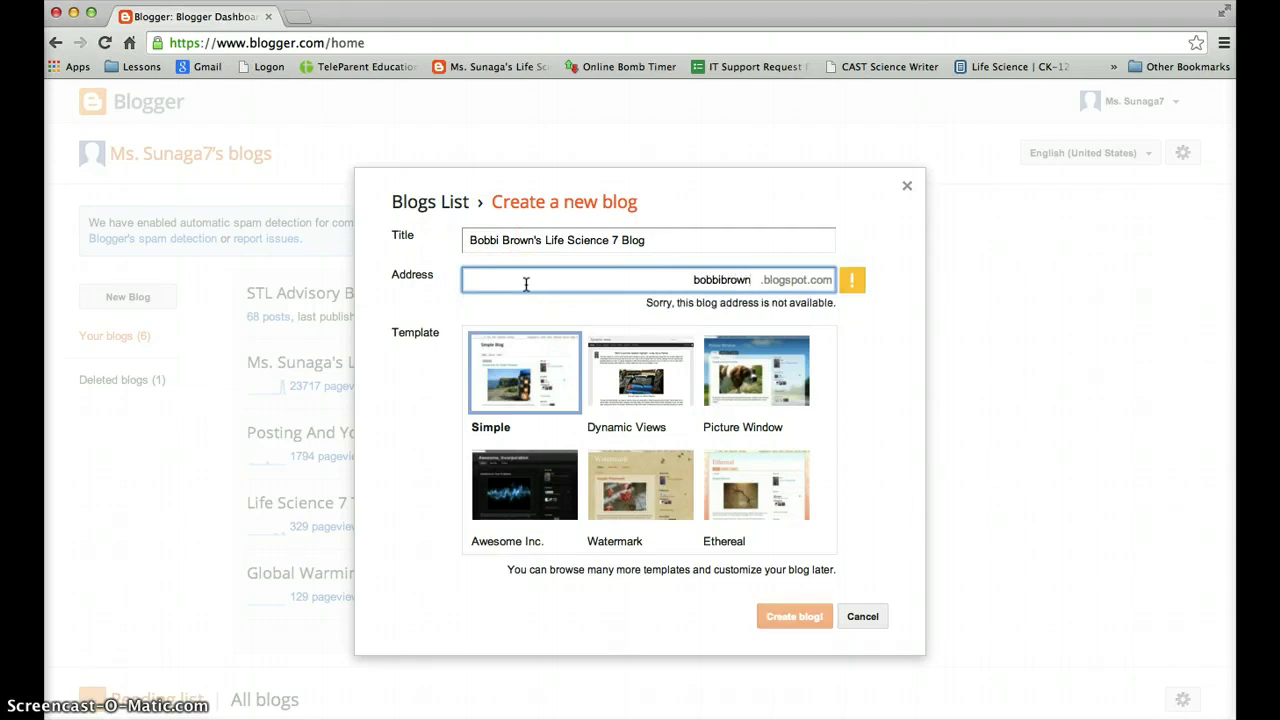
pyautogui.write('lif')
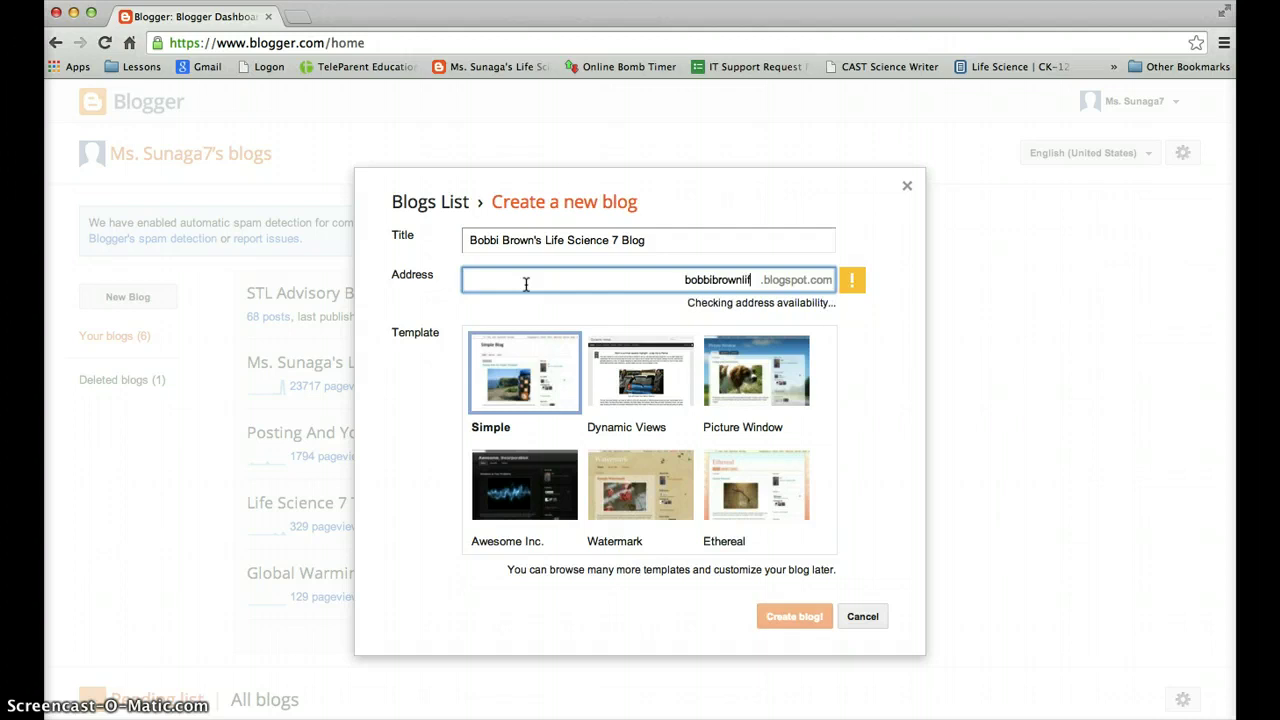
pyautogui.write('escin')
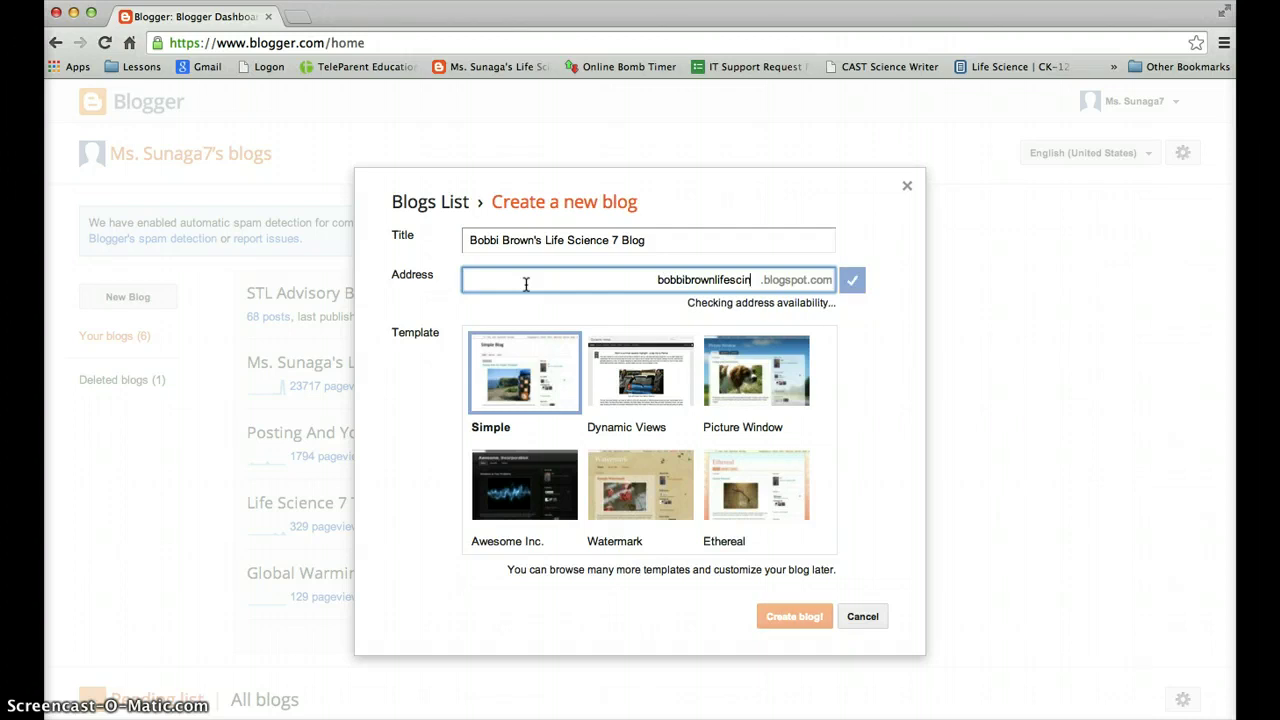
pyautogui.write('ed')
pyautogui.press('BackSpace')
pyautogui.press('BackSpace')
pyautogui.press('BackSpace')
pyautogui.write('ence7')
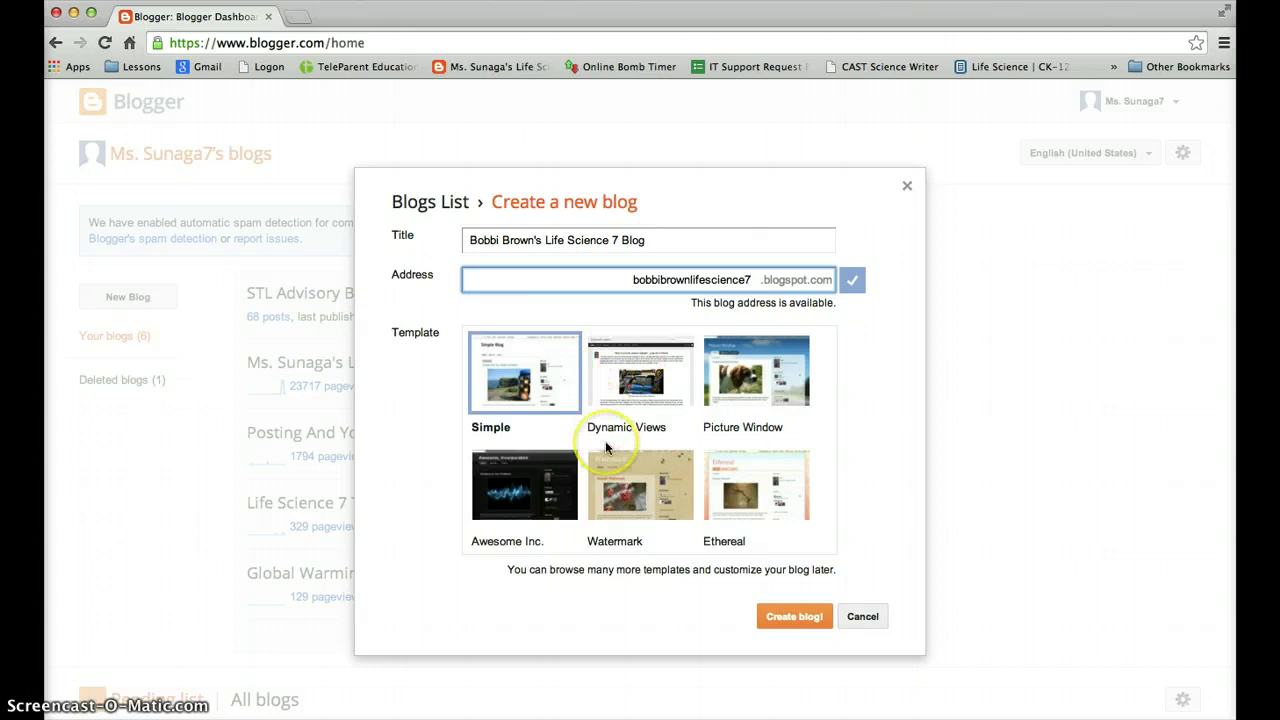
# Create the blog with the Travel template and open its Overview page.
pyautogui.scroll(-2, 605, 441)
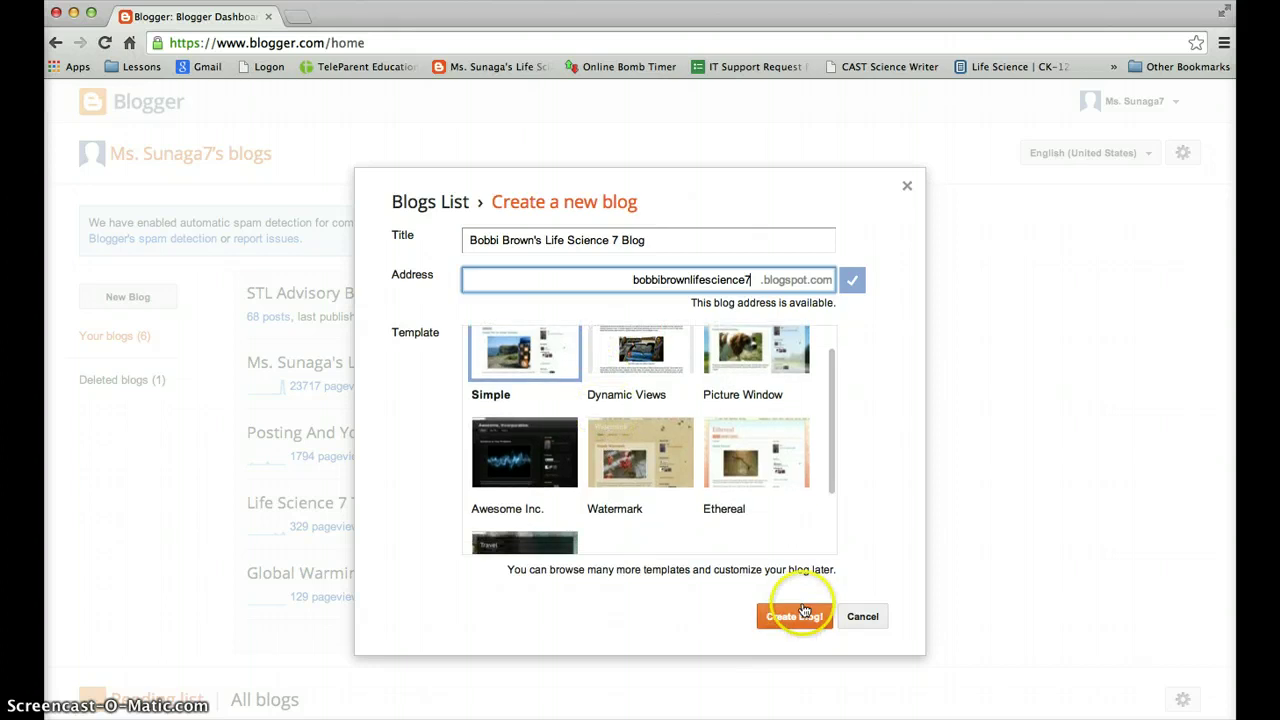
pyautogui.scroll(-3, 705, 435)
pyautogui.scroll(3, 700, 437)
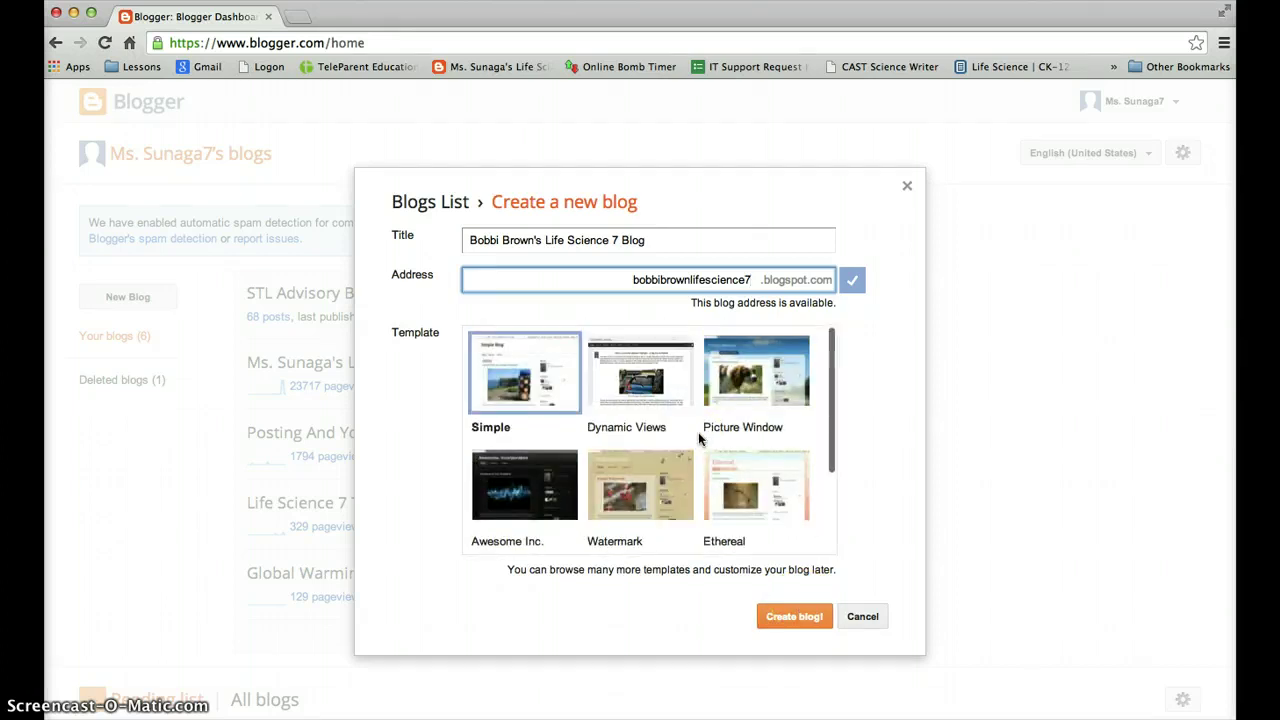
pyautogui.click(543, 375)
pyautogui.scroll(-1, 551, 401)
pyautogui.scroll(-1, 551, 401)
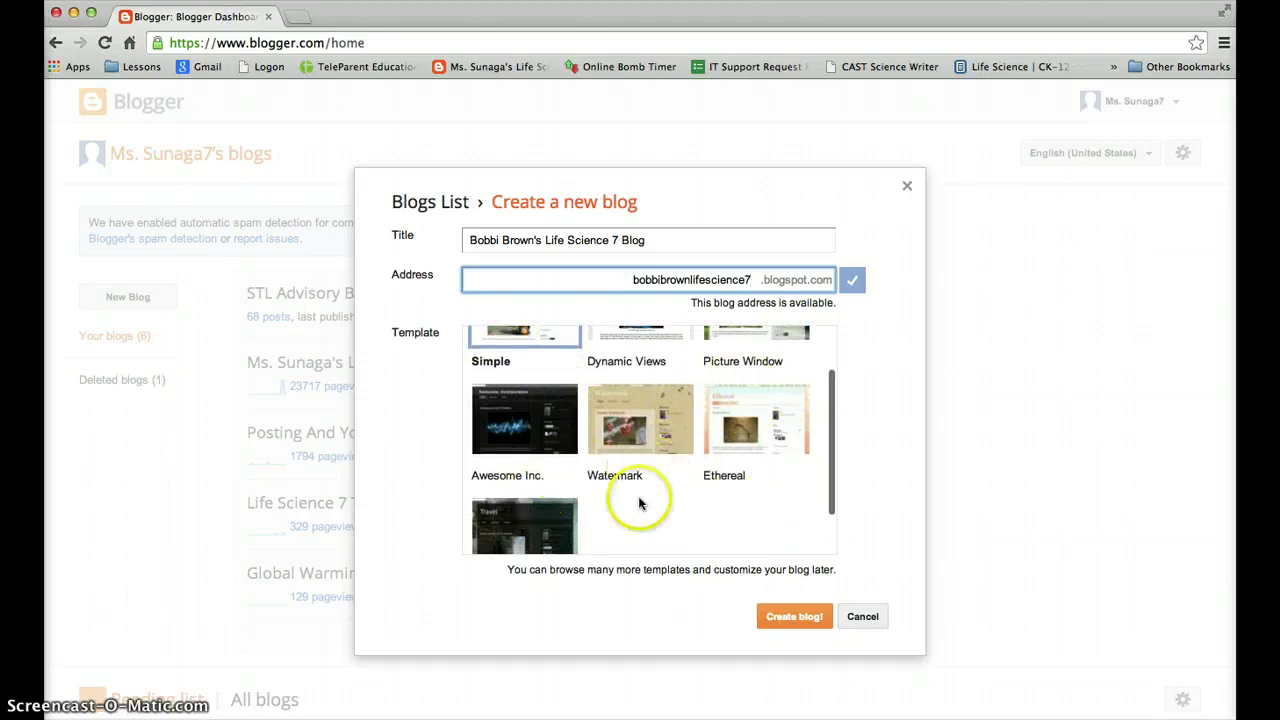
pyautogui.scroll(-2, 588, 471)
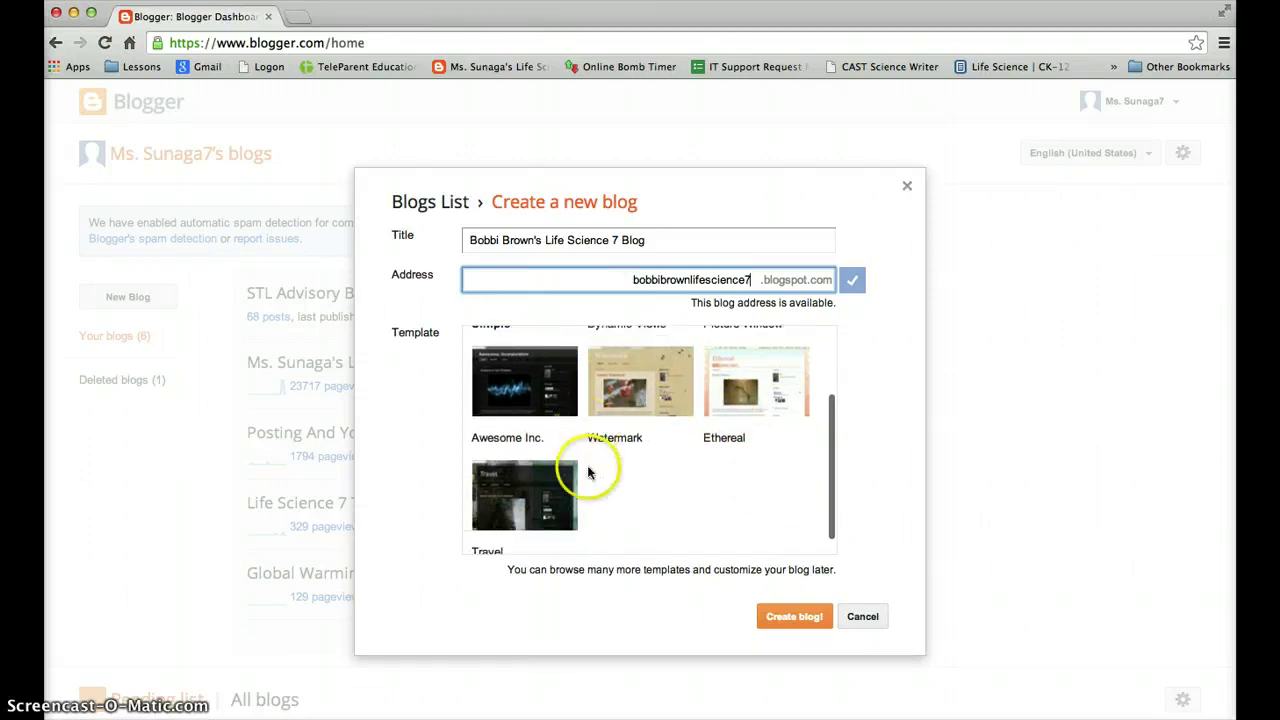
pyautogui.click(536, 476)
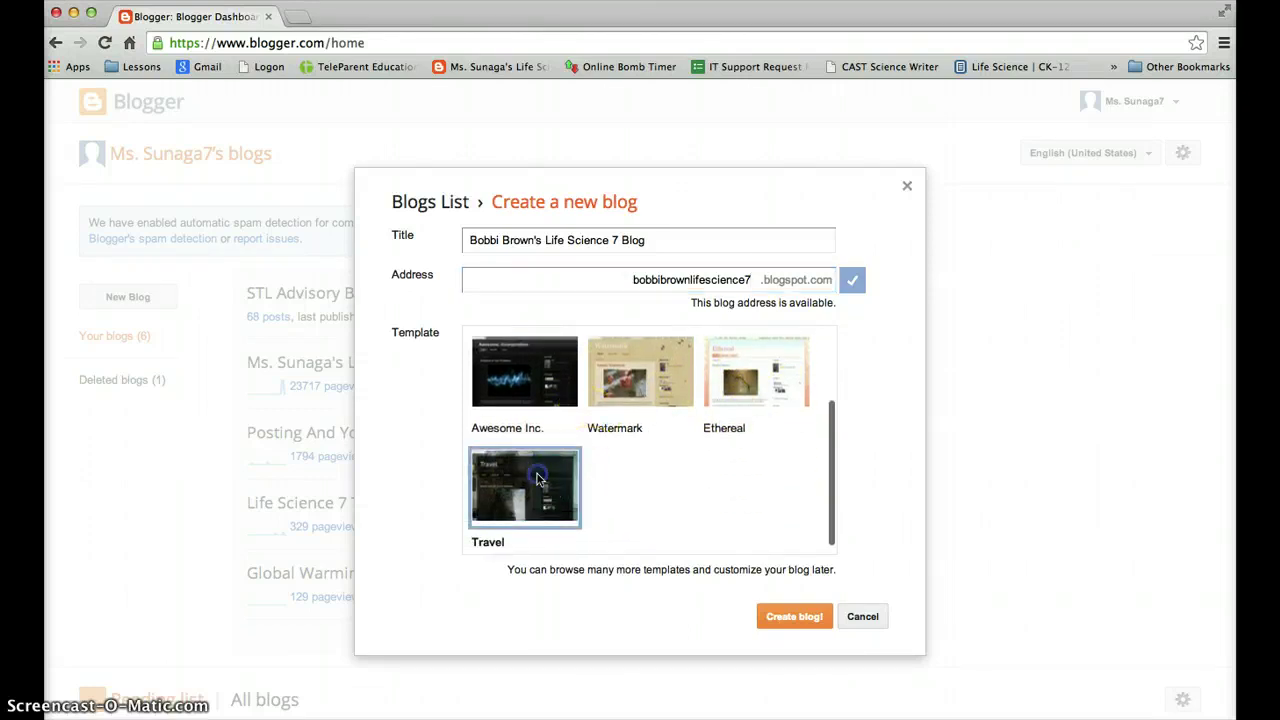
pyautogui.click(793, 617)
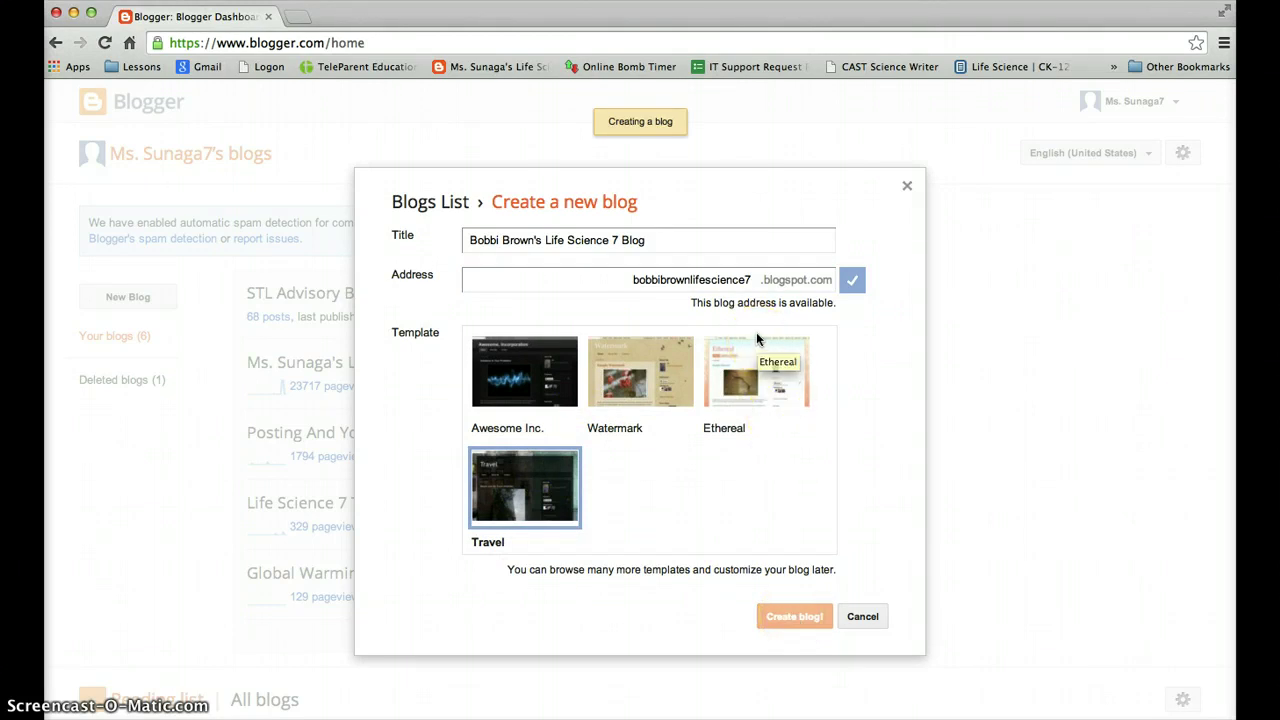
pyautogui.click(477, 343)
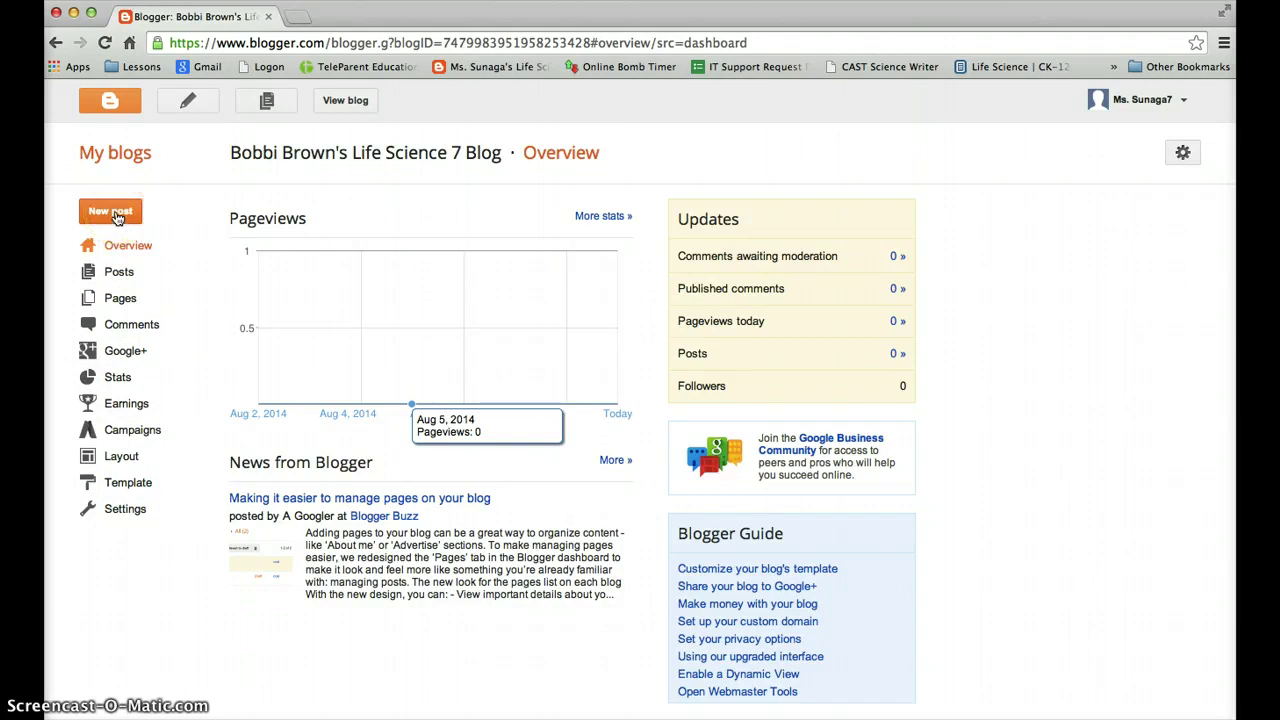
# Create a new post titled 'Welcome' and place the cursor in its body.
pyautogui.click(113, 213)
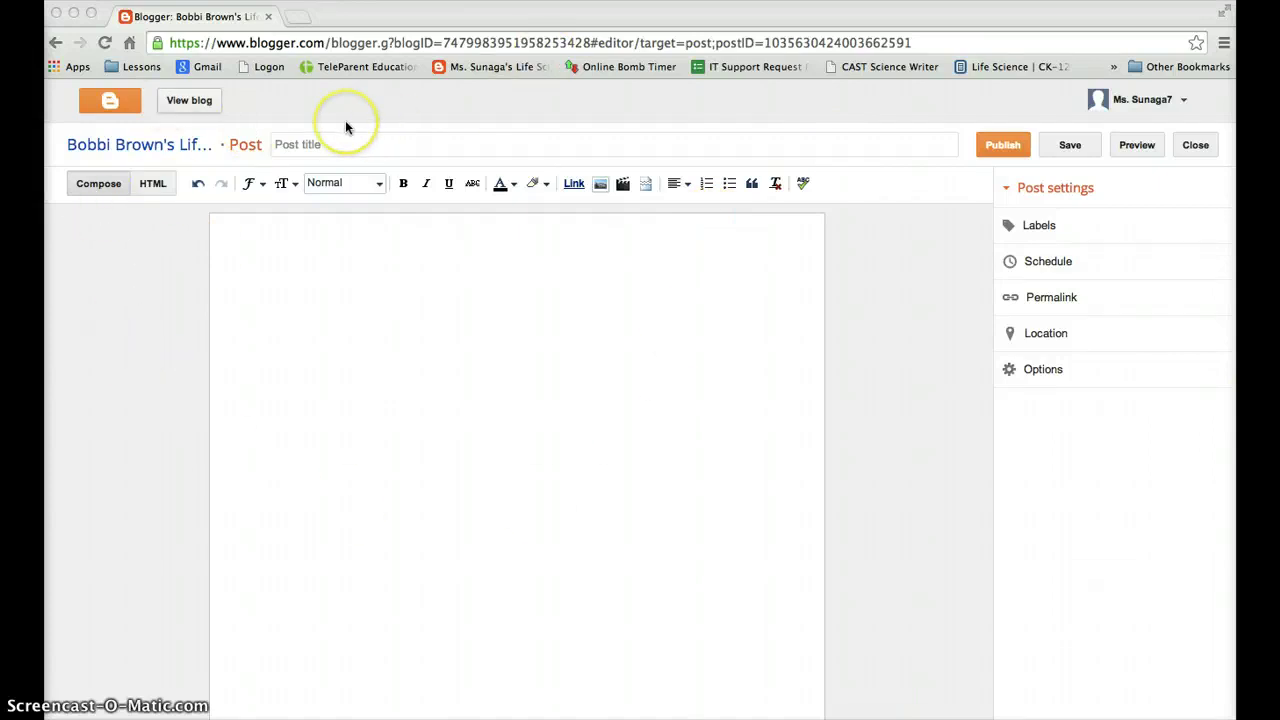
pyautogui.click(312, 143)
pyautogui.click(307, 147)
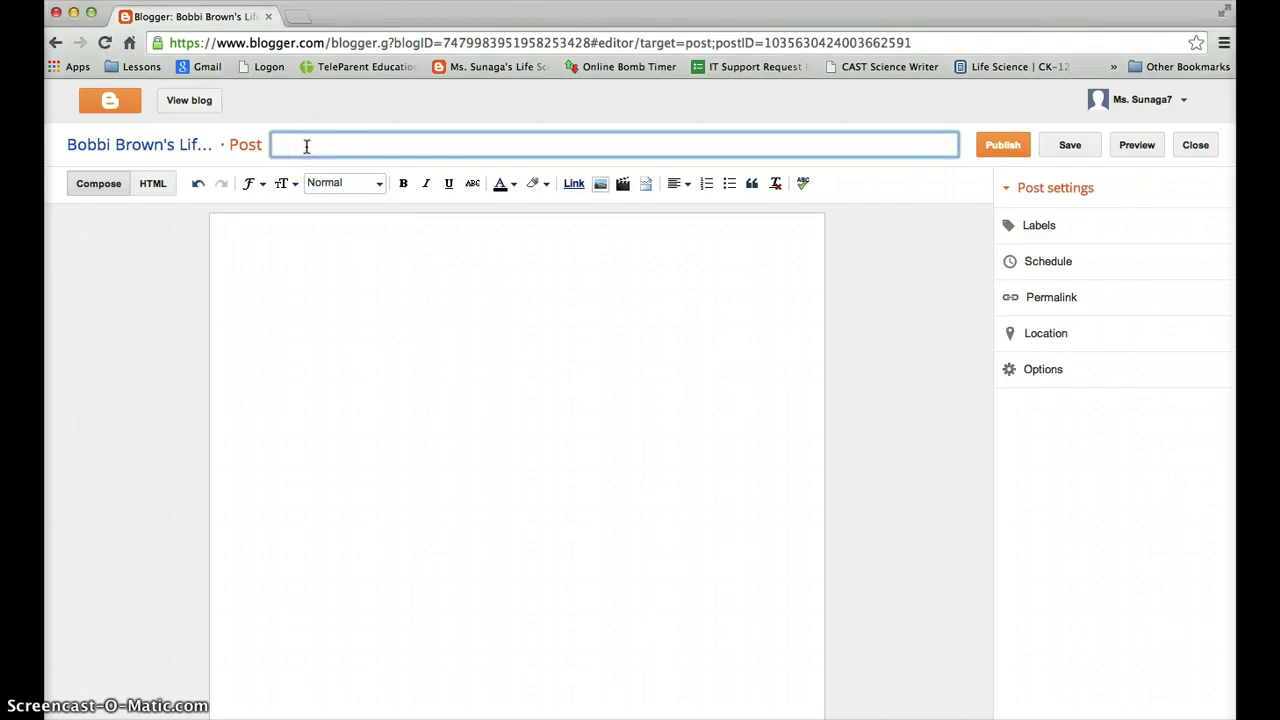
pyautogui.write('Welcome')
pyautogui.click(290, 241)
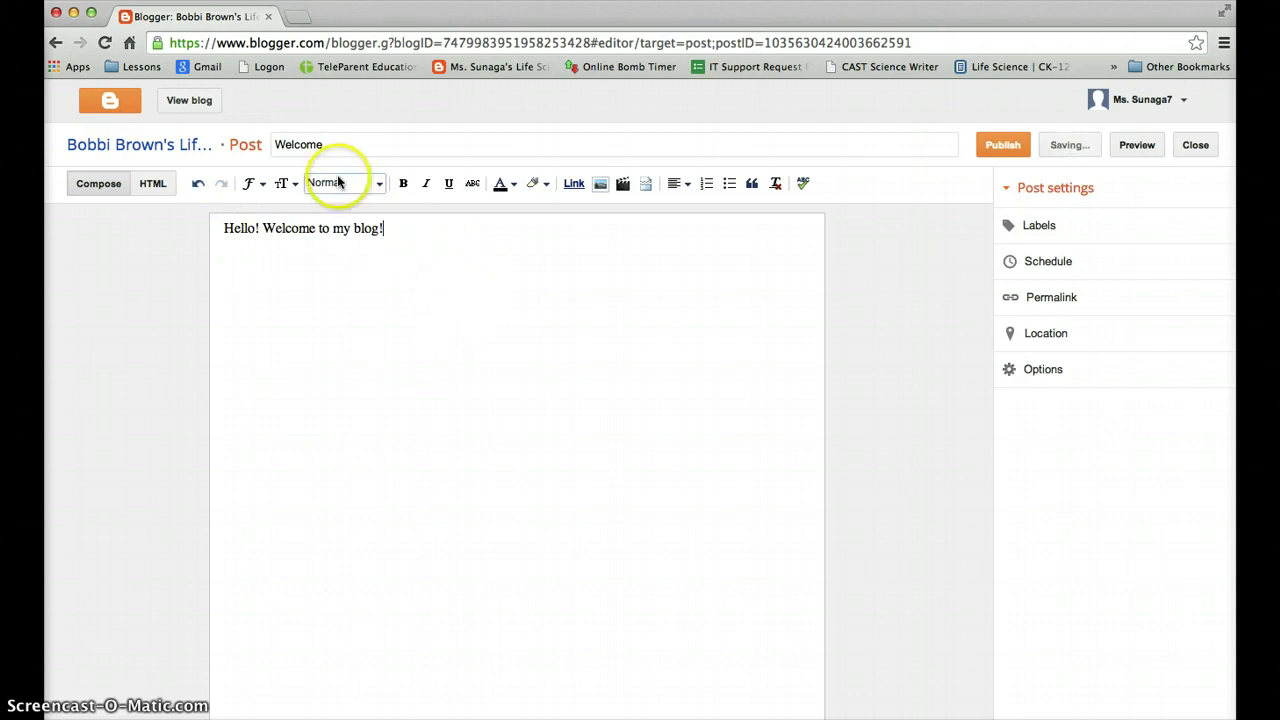
# Format the line 'Hello! Welcome to my blog!' in Georgia at the Largest size.
pyautogui.click(259, 190)
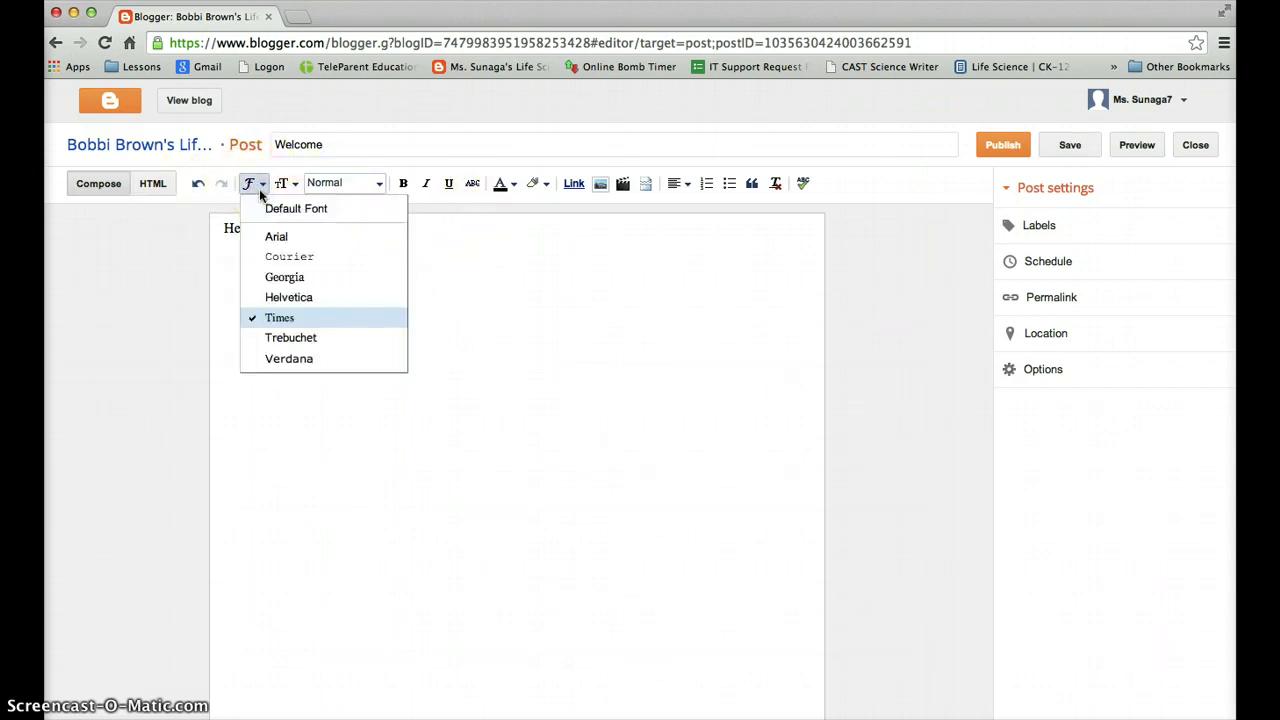
pyautogui.click(283, 183)
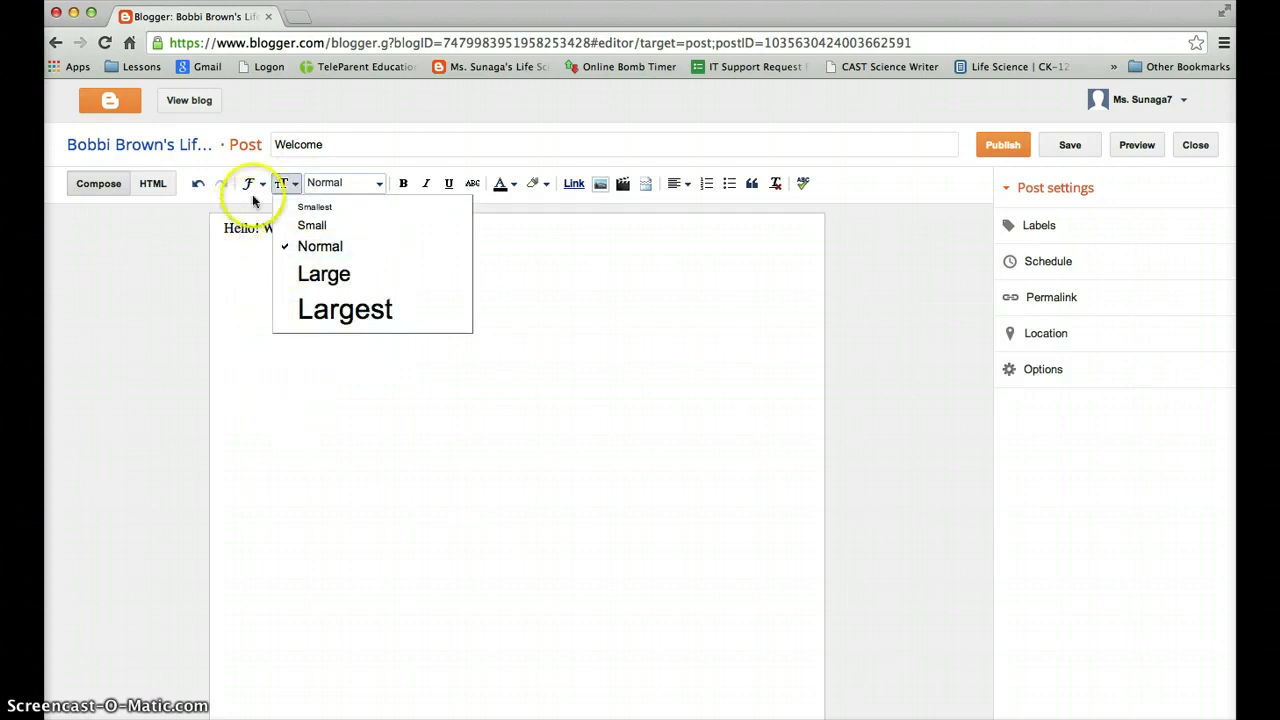
pyautogui.click(253, 186)
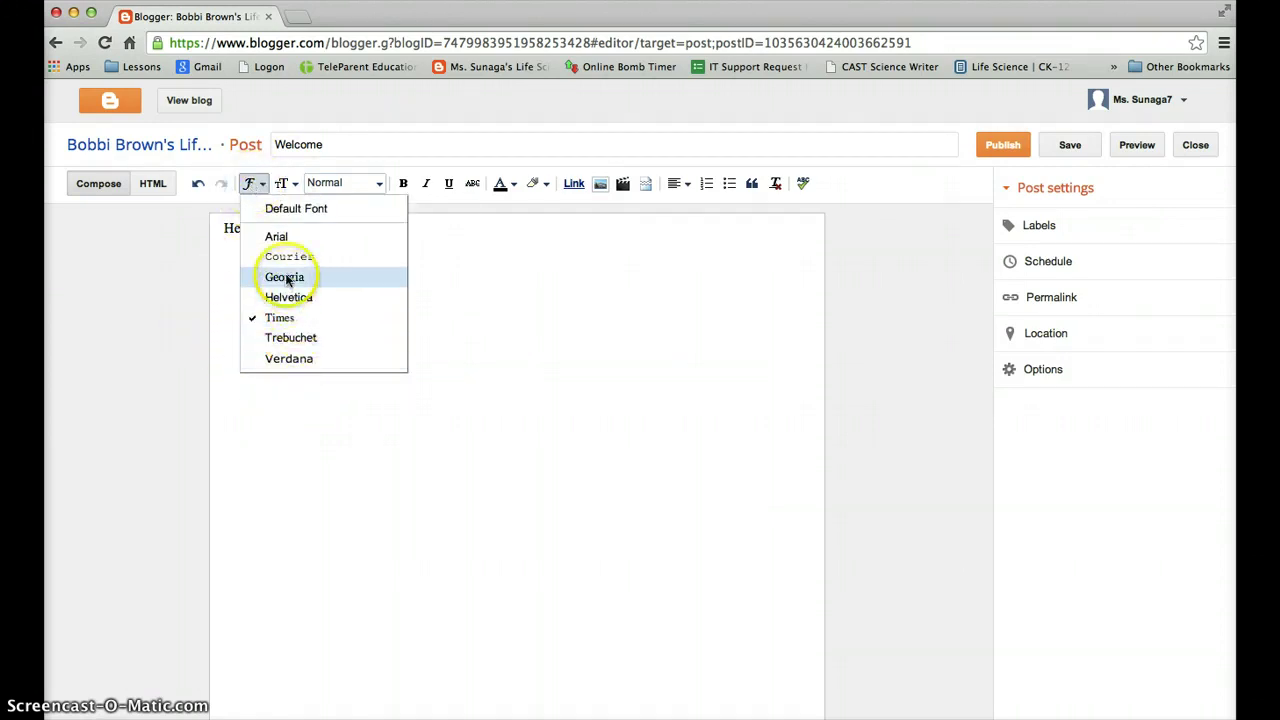
pyautogui.click(486, 287)
pyautogui.tripleClick(271, 226)
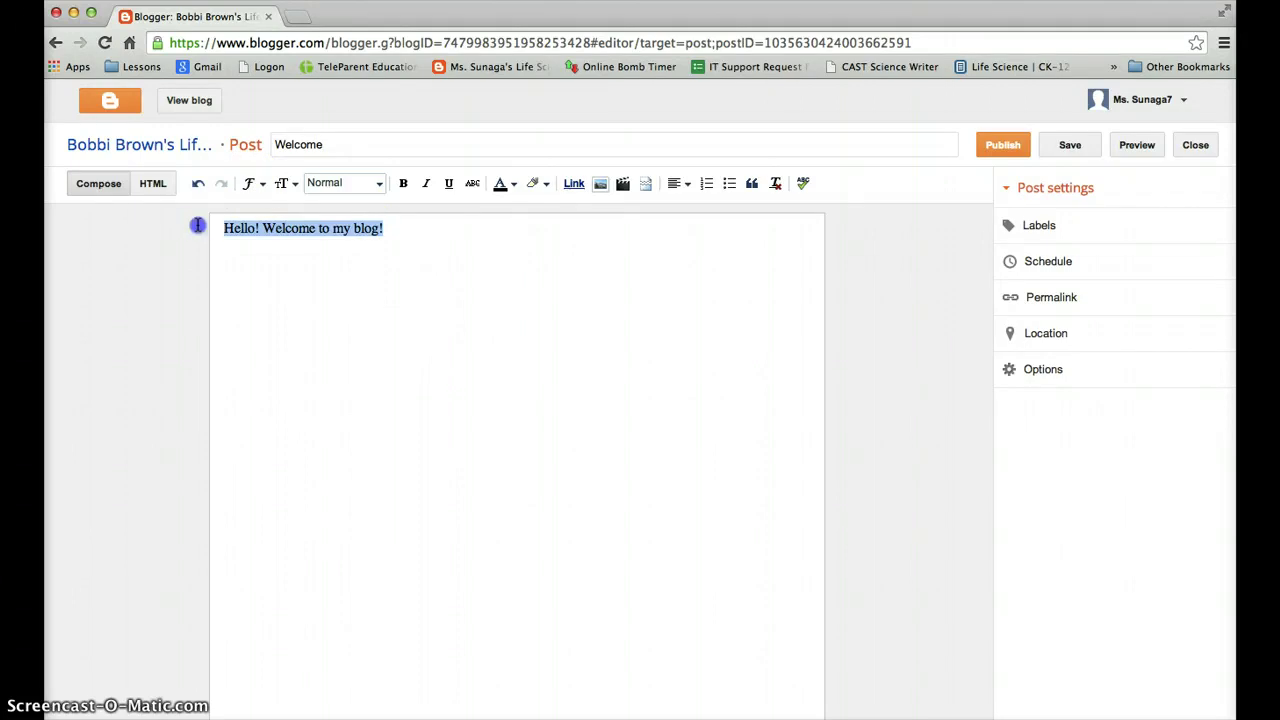
pyautogui.click(255, 185)
pyautogui.click(280, 277)
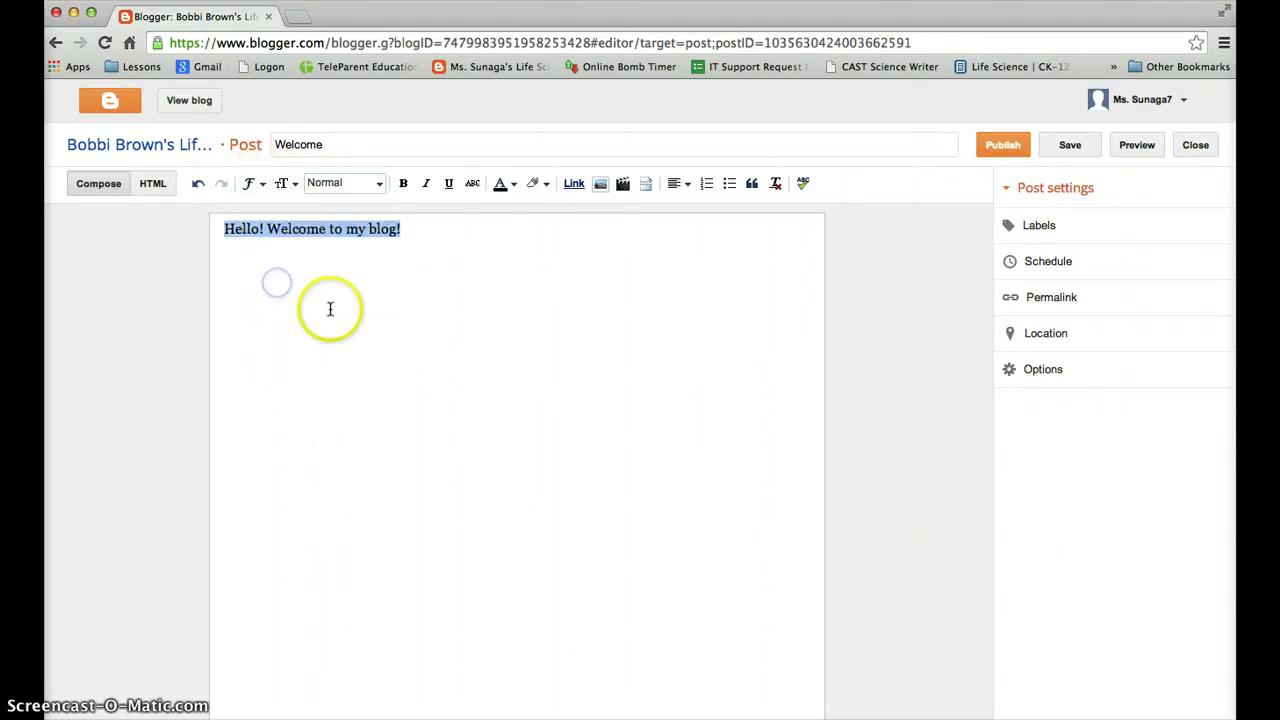
pyautogui.click(293, 188)
pyautogui.click(325, 318)
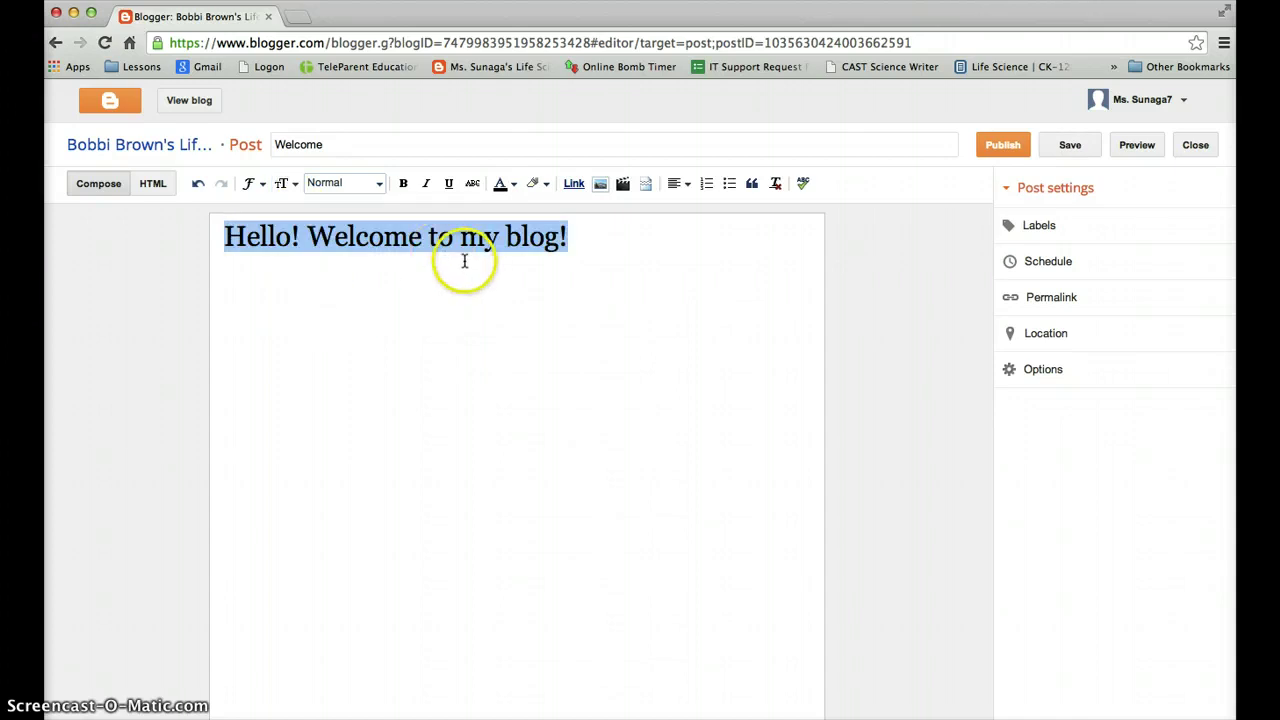
pyautogui.click(372, 187)
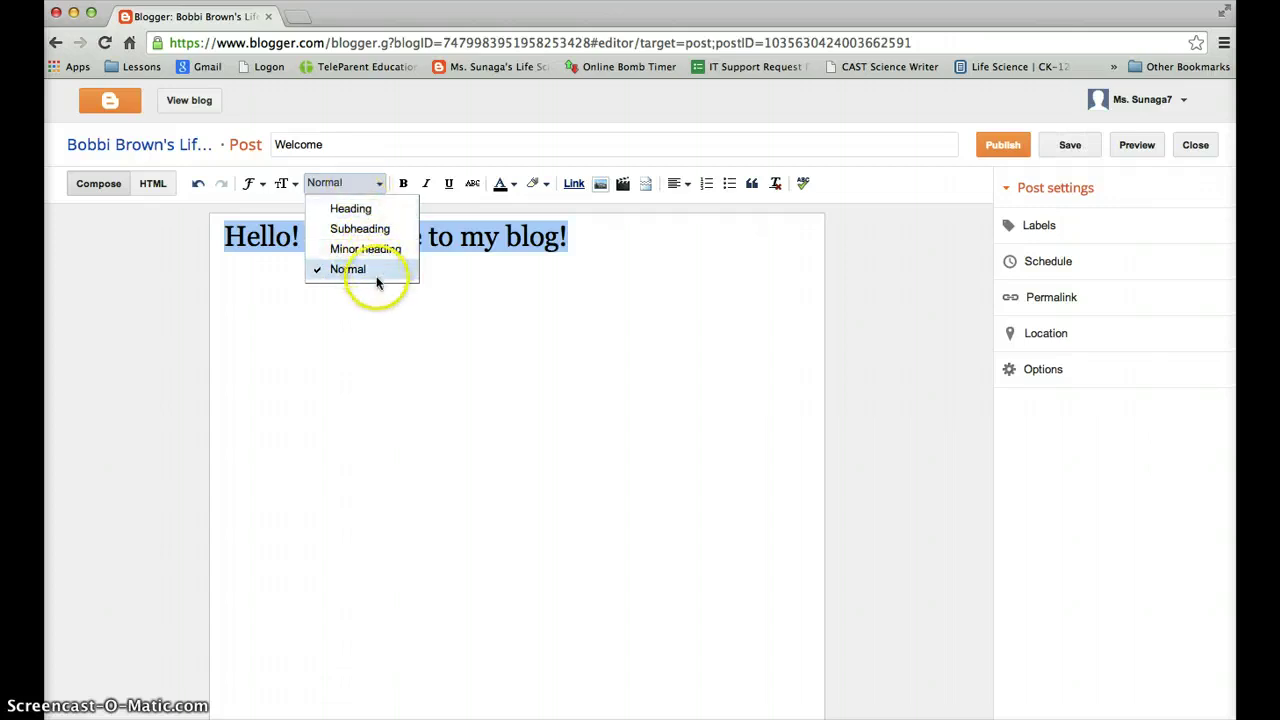
# Keep the greeting as Normal text and make it bold and italic.
pyautogui.click(339, 208)
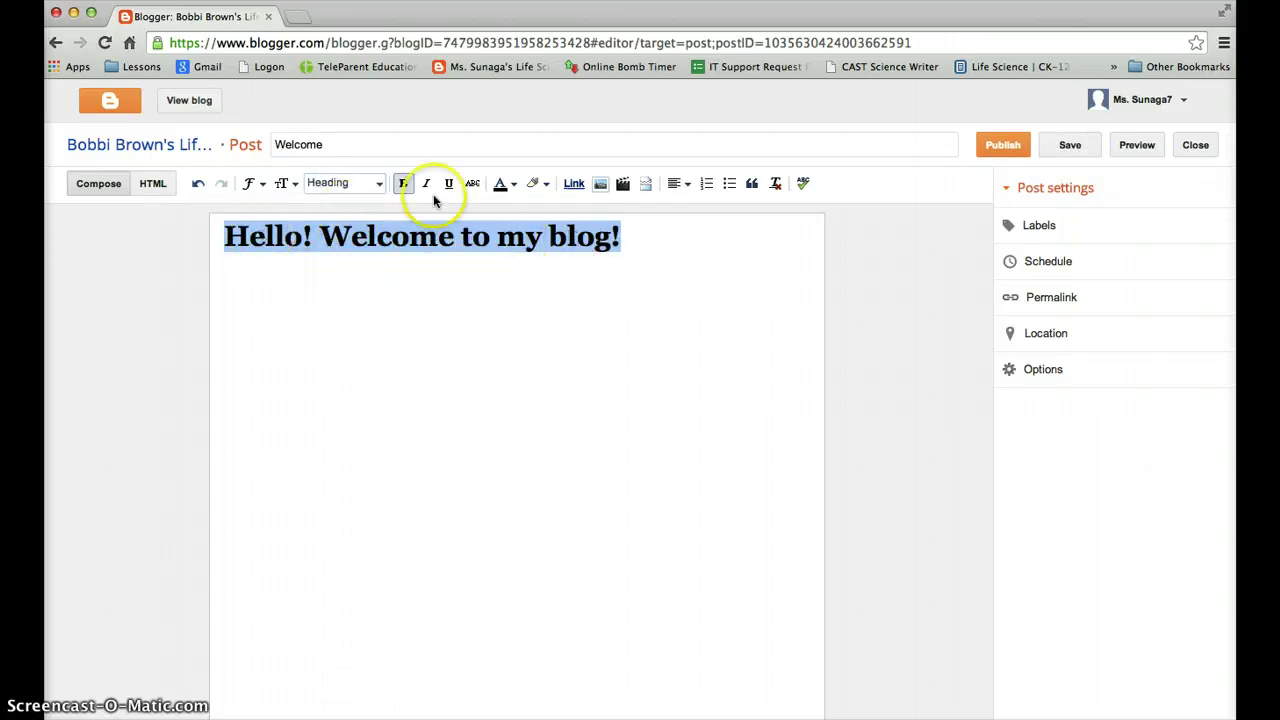
pyautogui.click(382, 183)
pyautogui.click(368, 226)
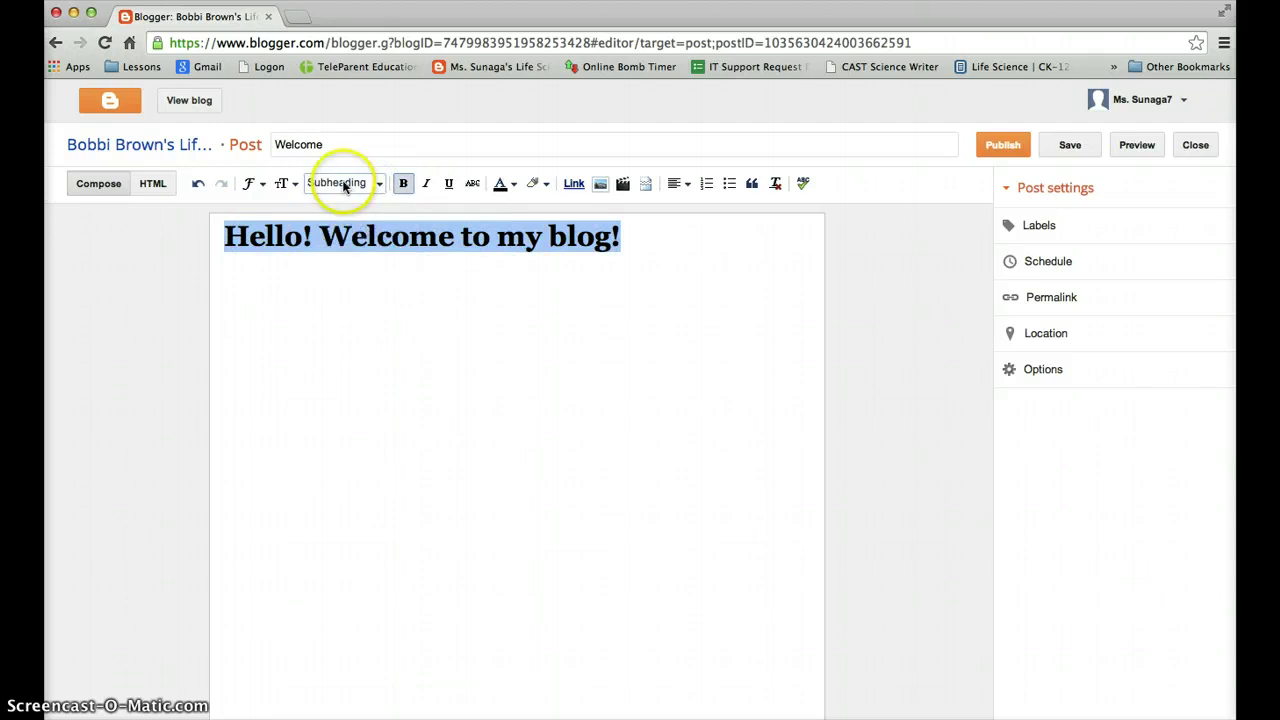
pyautogui.click(343, 184)
pyautogui.click(343, 265)
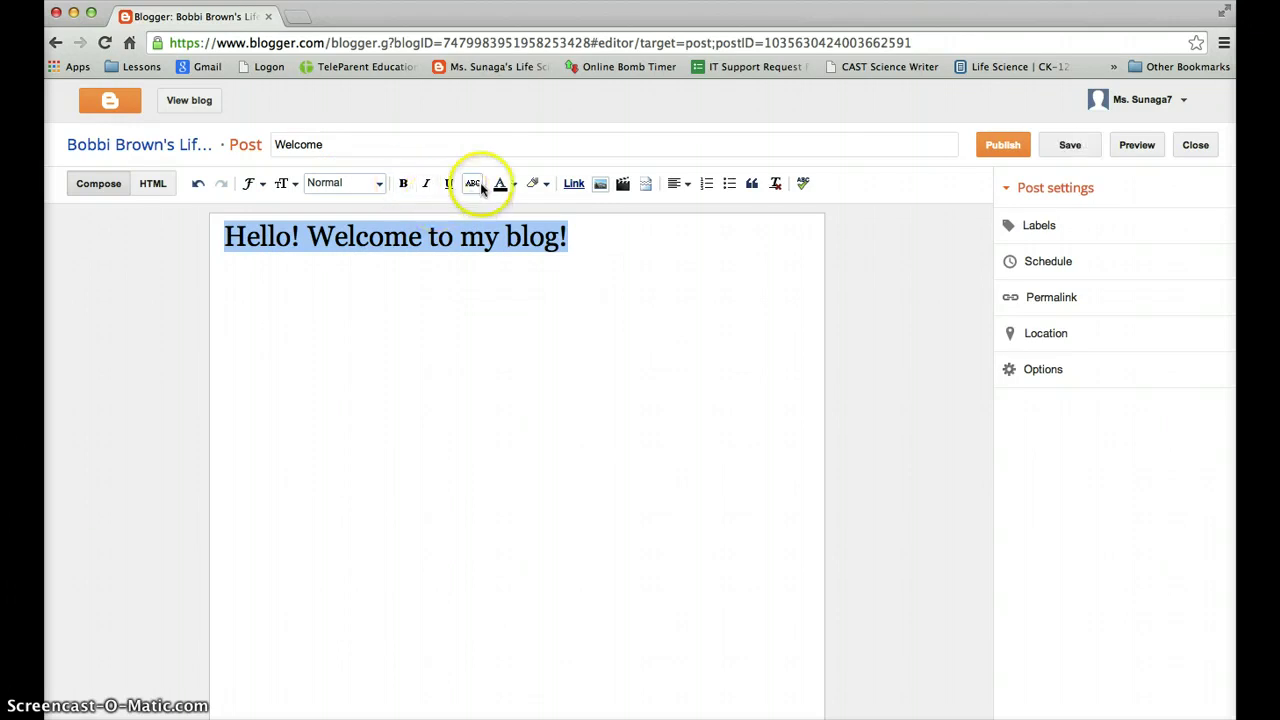
pyautogui.click(402, 184)
pyautogui.click(425, 185)
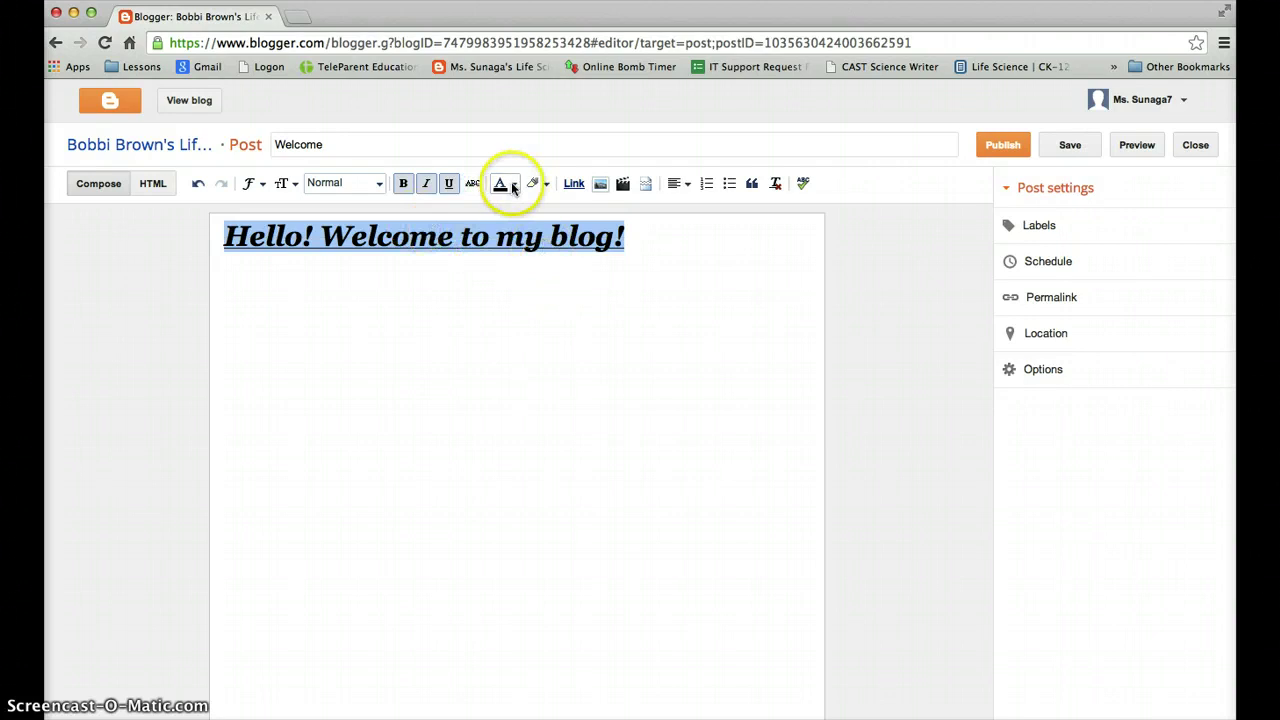
# Colour the greeting text bright green with a dark purple background highlight.
pyautogui.click(509, 185)
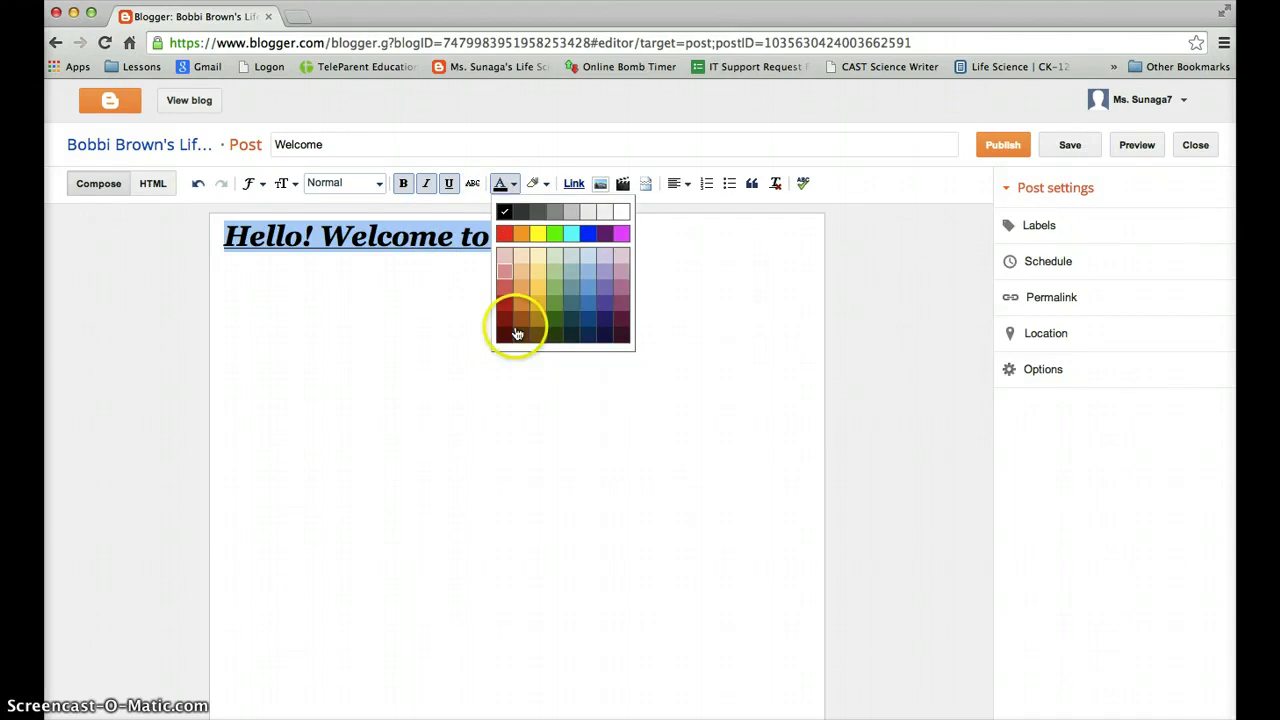
pyautogui.click(556, 236)
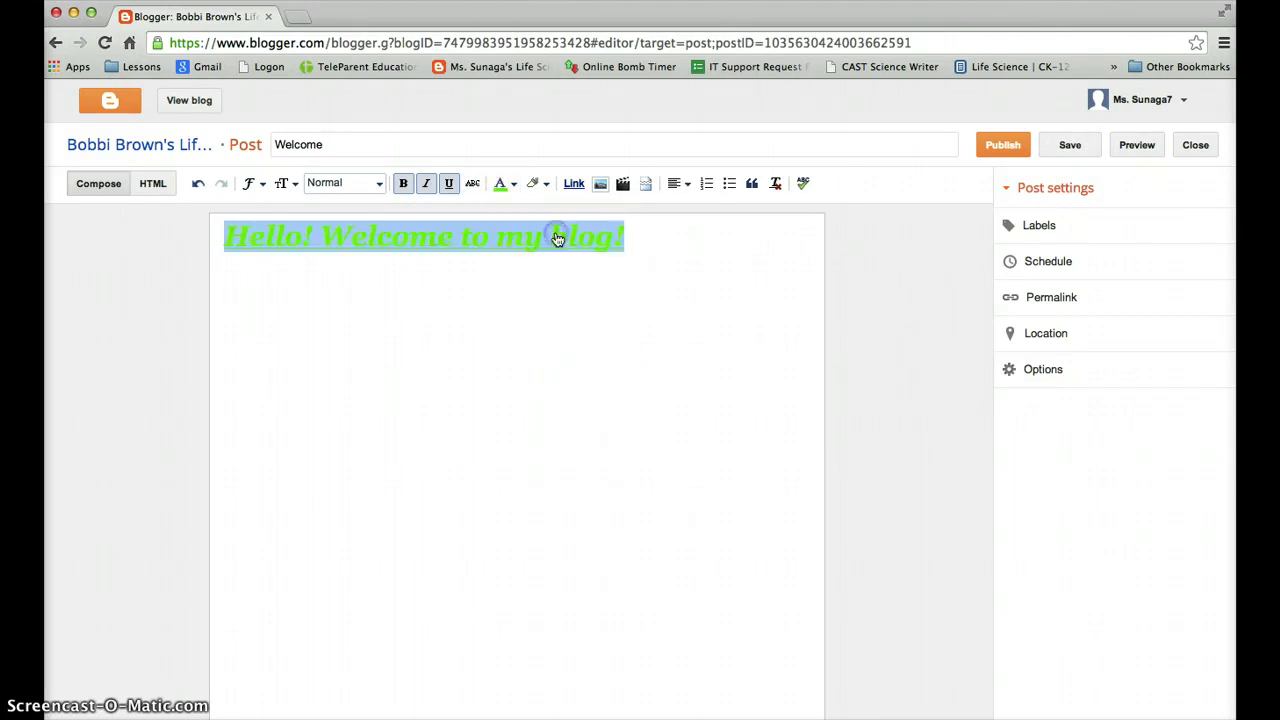
pyautogui.click(556, 306)
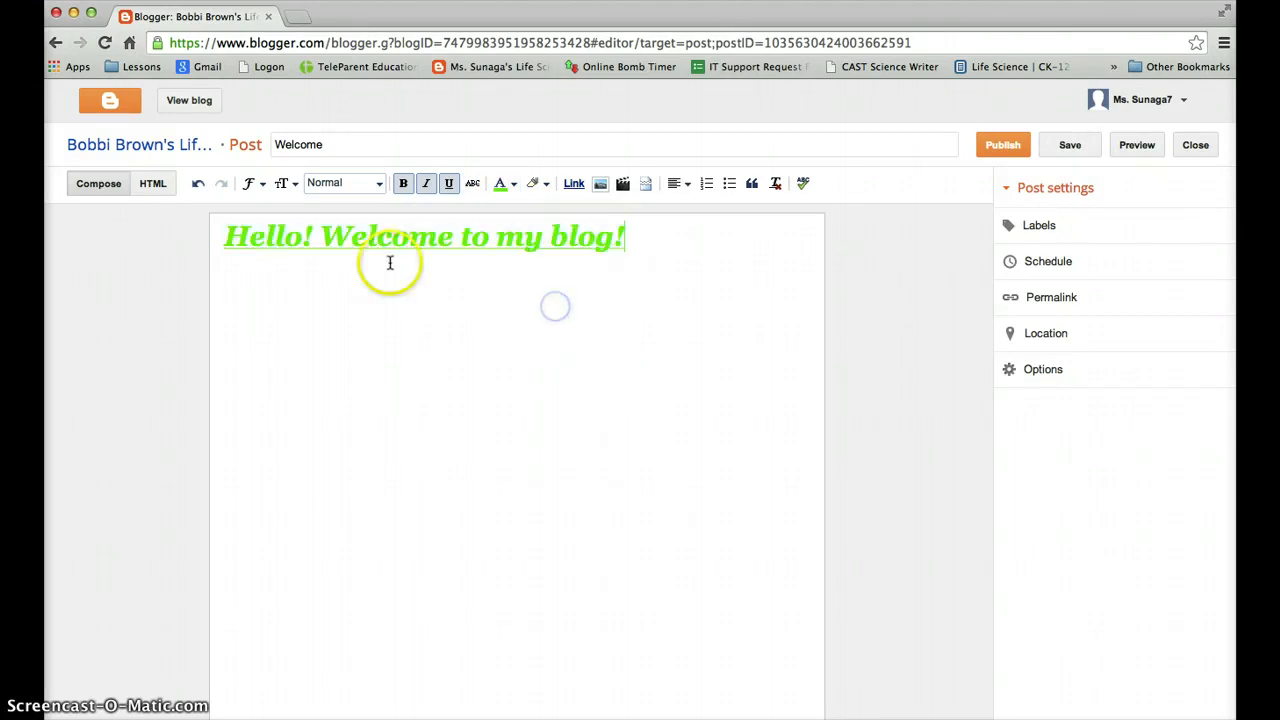
pyautogui.click(540, 183)
pyautogui.click(243, 223)
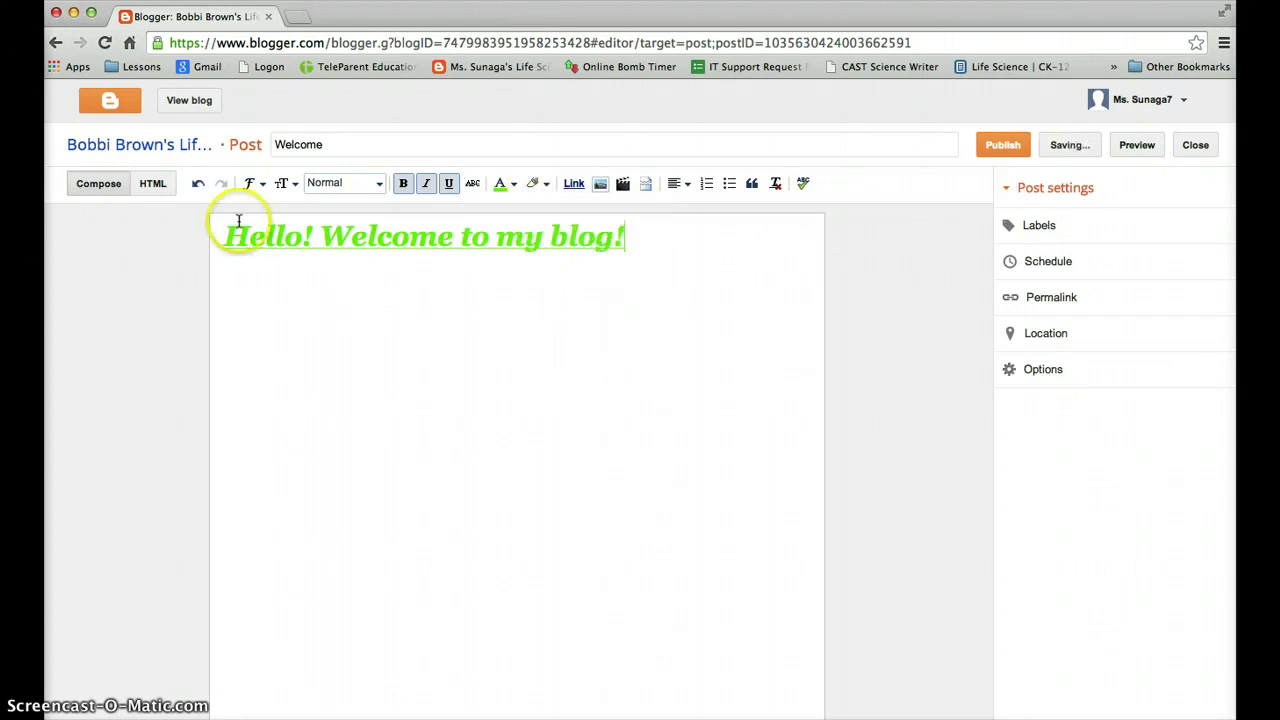
pyautogui.moveTo(228, 236); pyautogui.dragTo(492, 295)
pyautogui.click(534, 182)
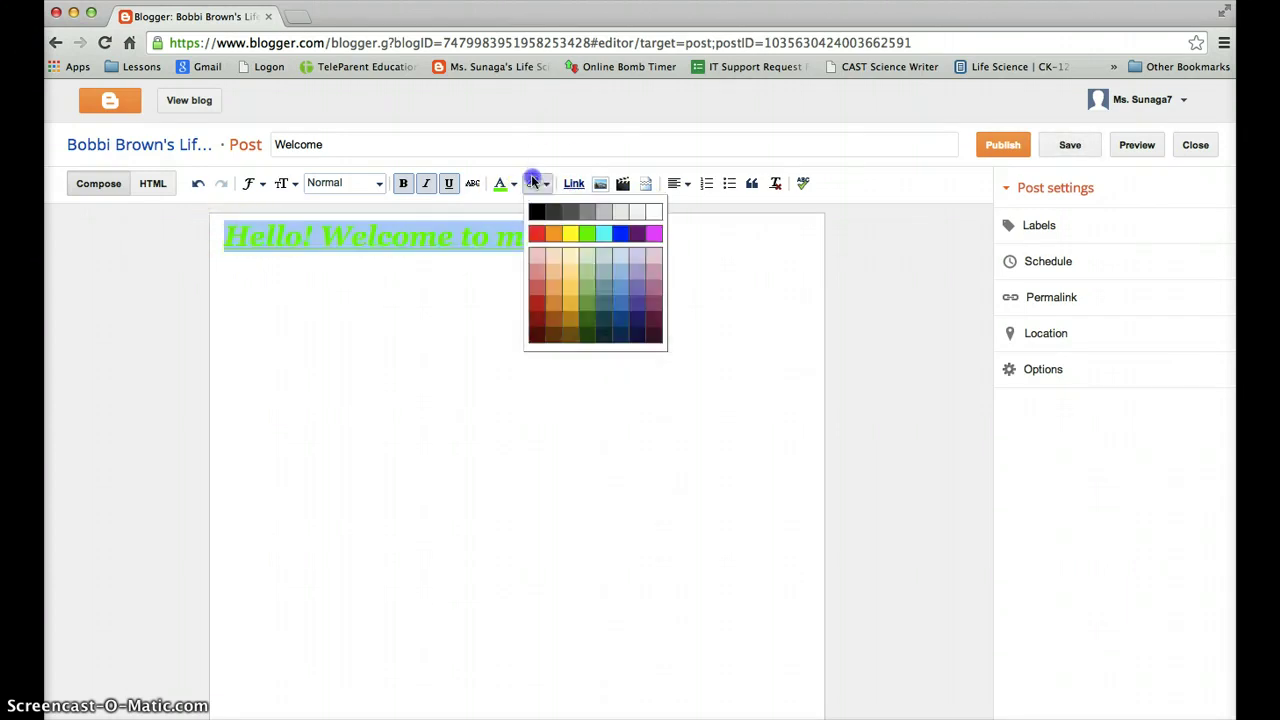
pyautogui.click(656, 324)
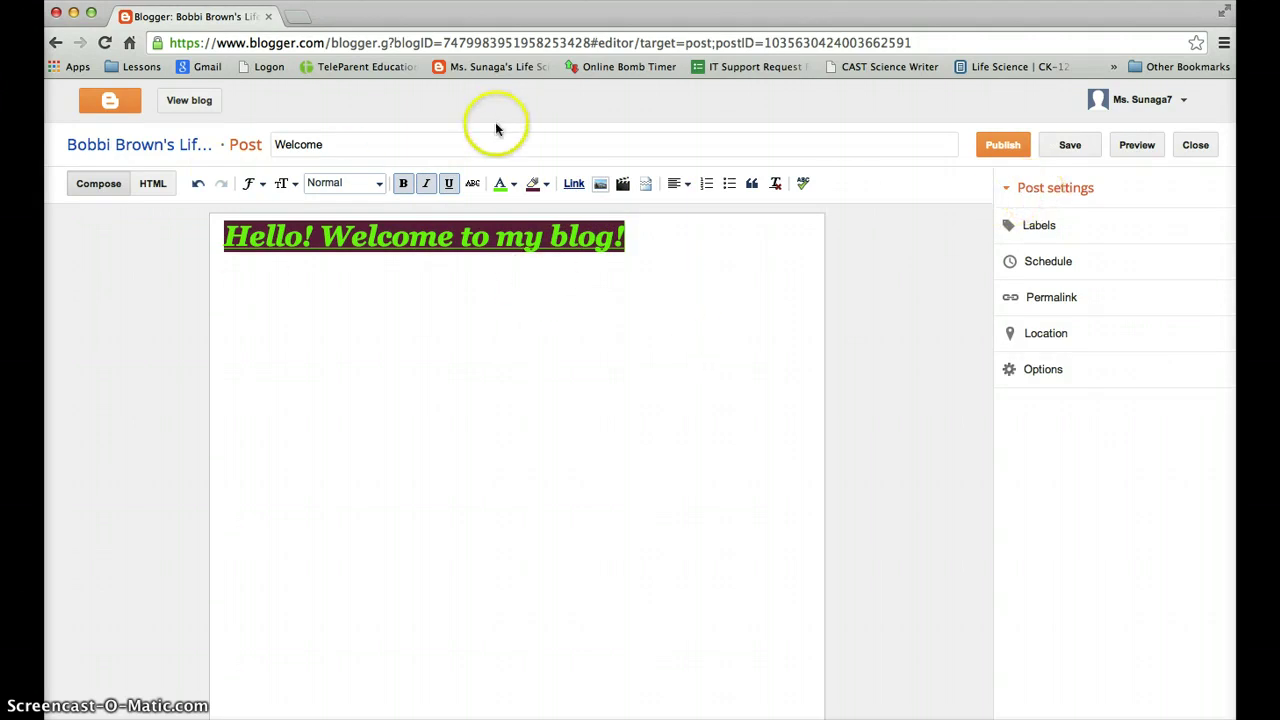
# Publish the Welcome post and view the live blog in a new tab.
pyautogui.click(995, 150)
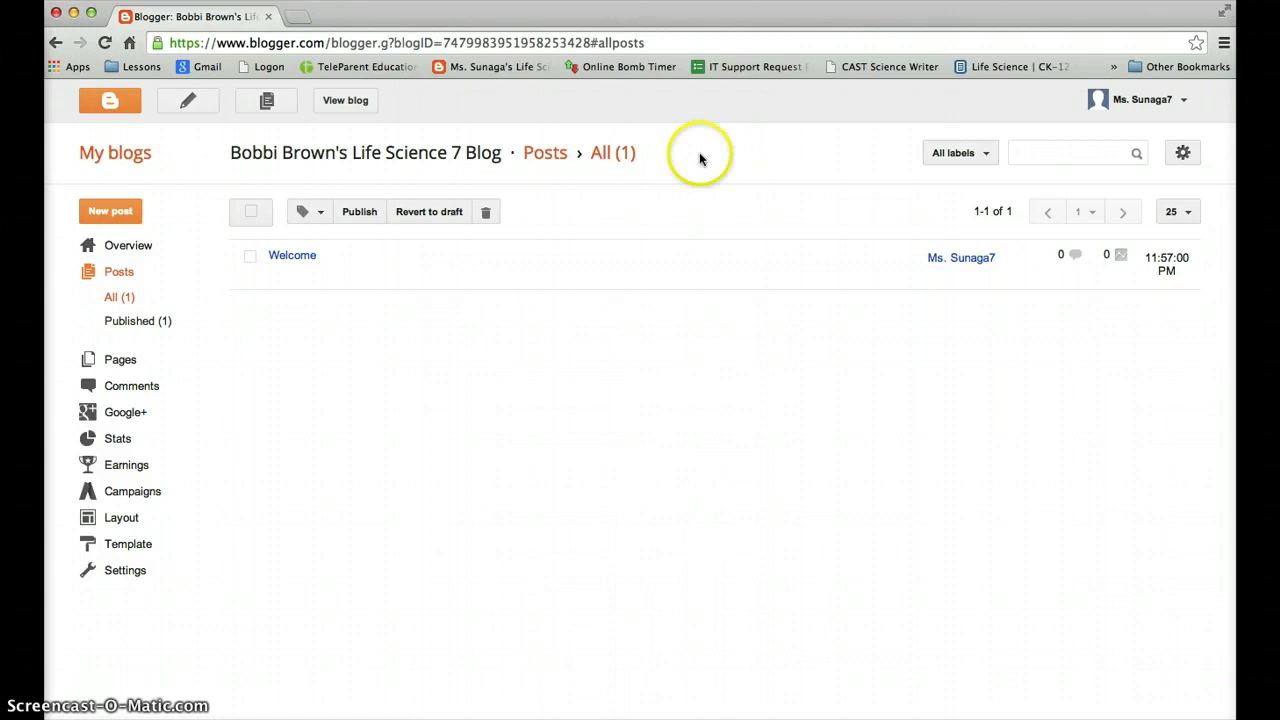
pyautogui.moveTo(290, 252)
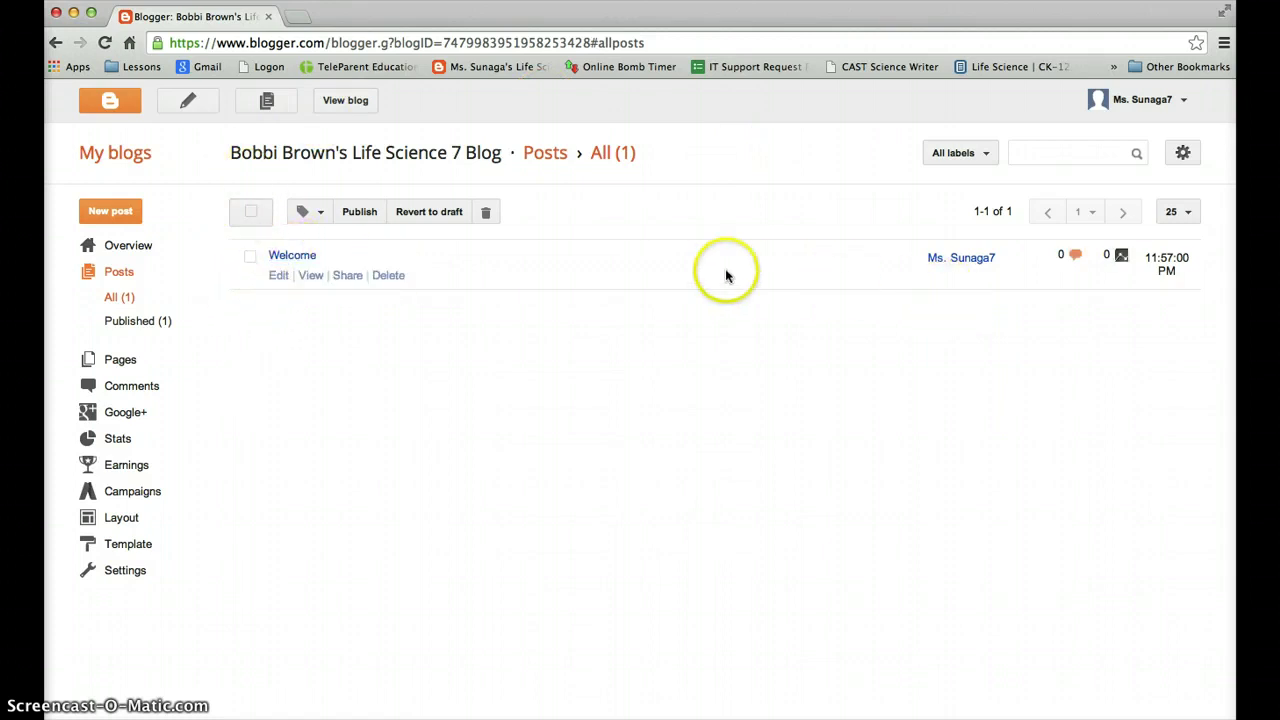
pyautogui.click(346, 103)
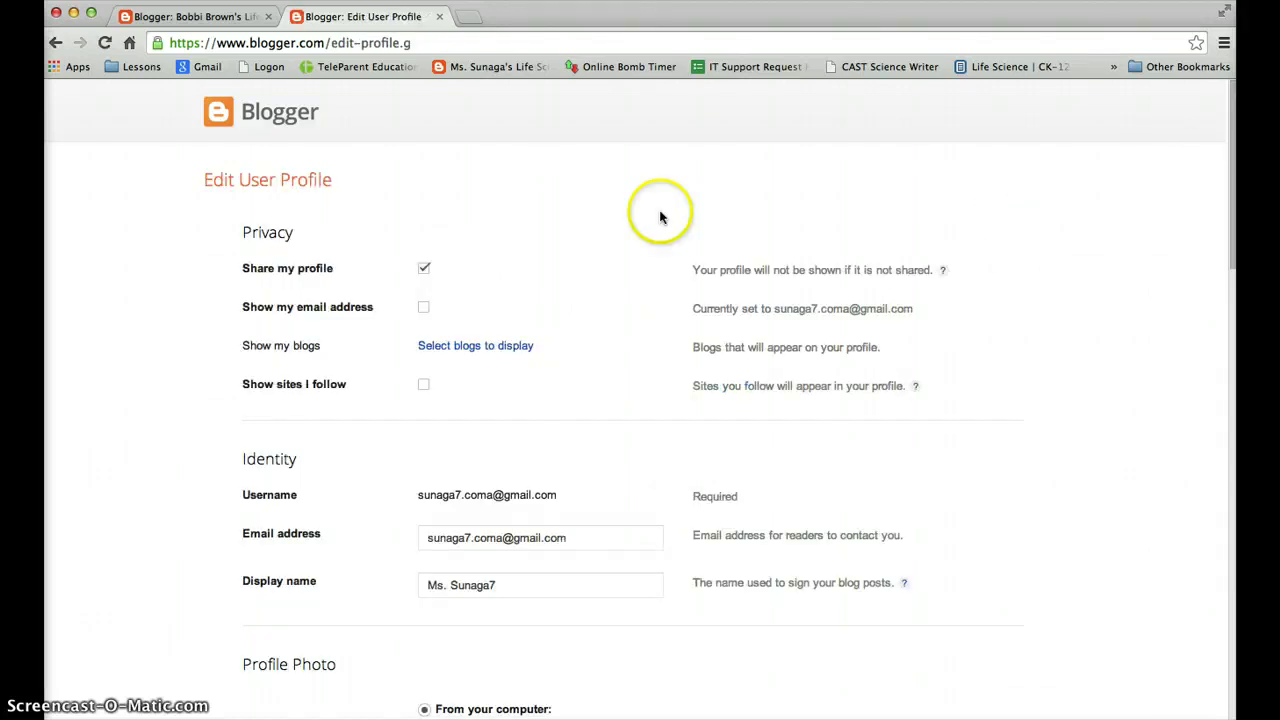
pyautogui.scroll(-3, 483, 212)
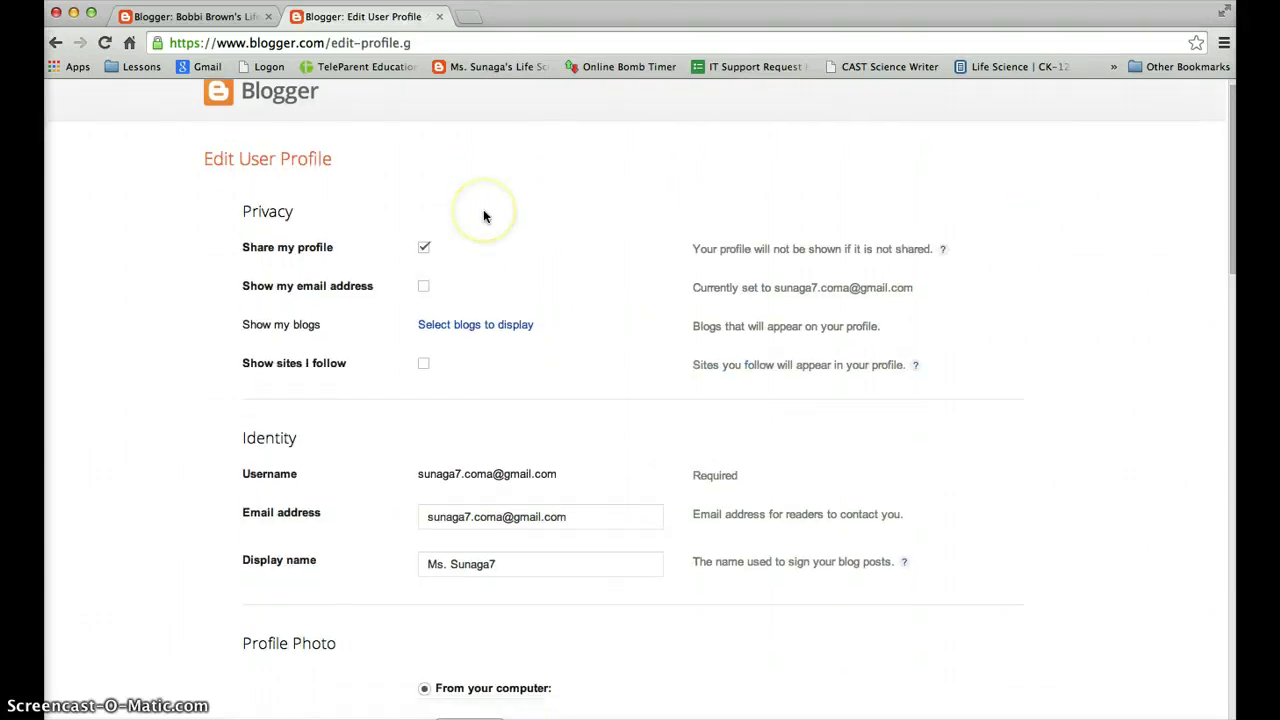
pyautogui.scroll(-1, 483, 216)
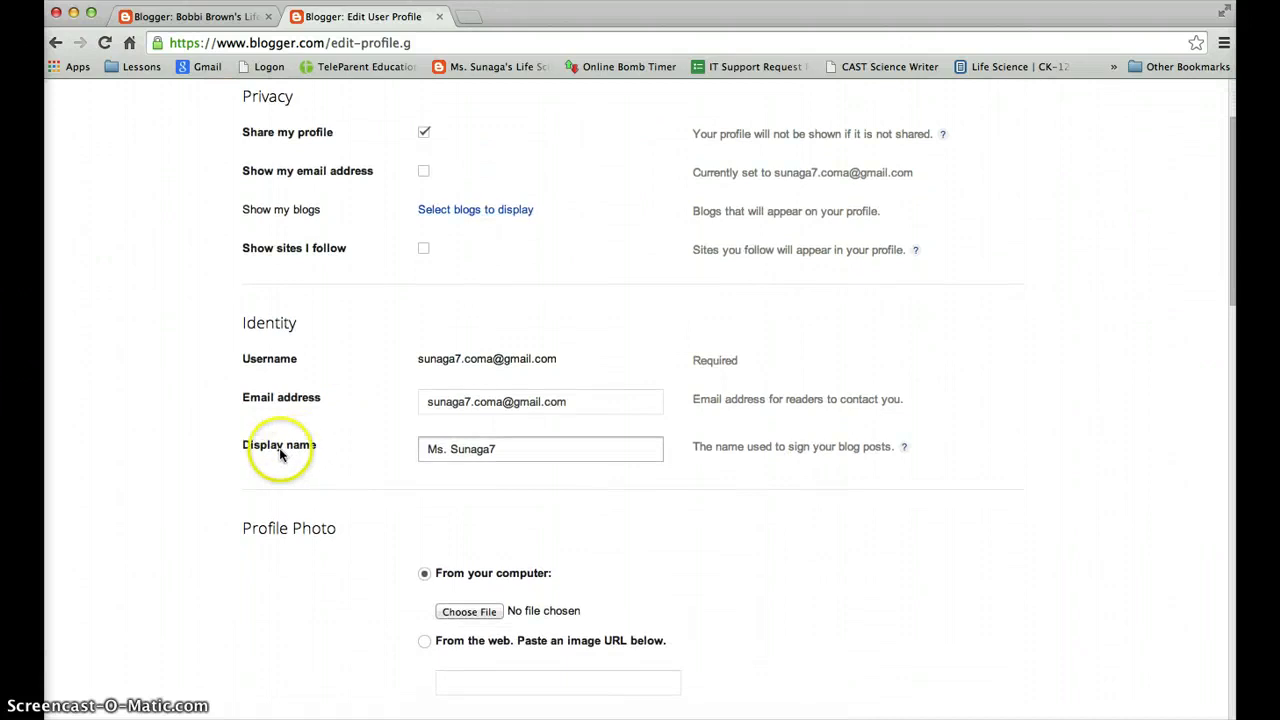
pyautogui.click(468, 452)
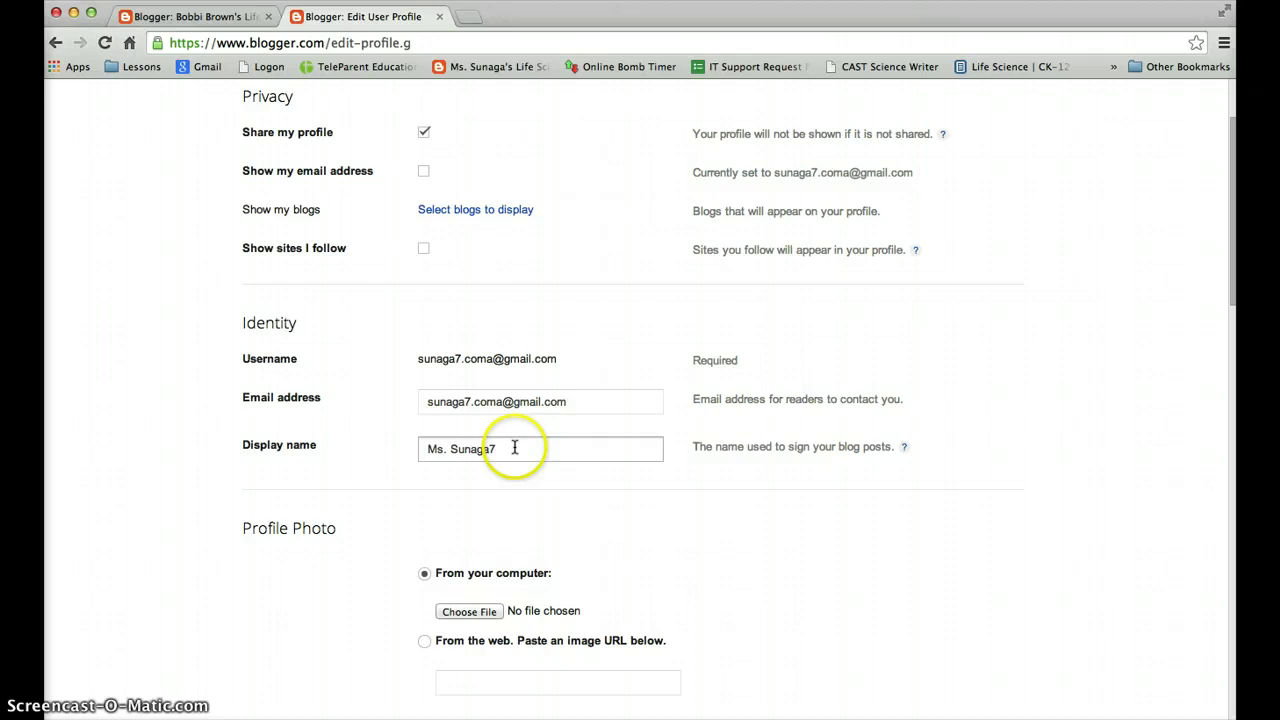
pyautogui.scroll(-5, 514, 448)
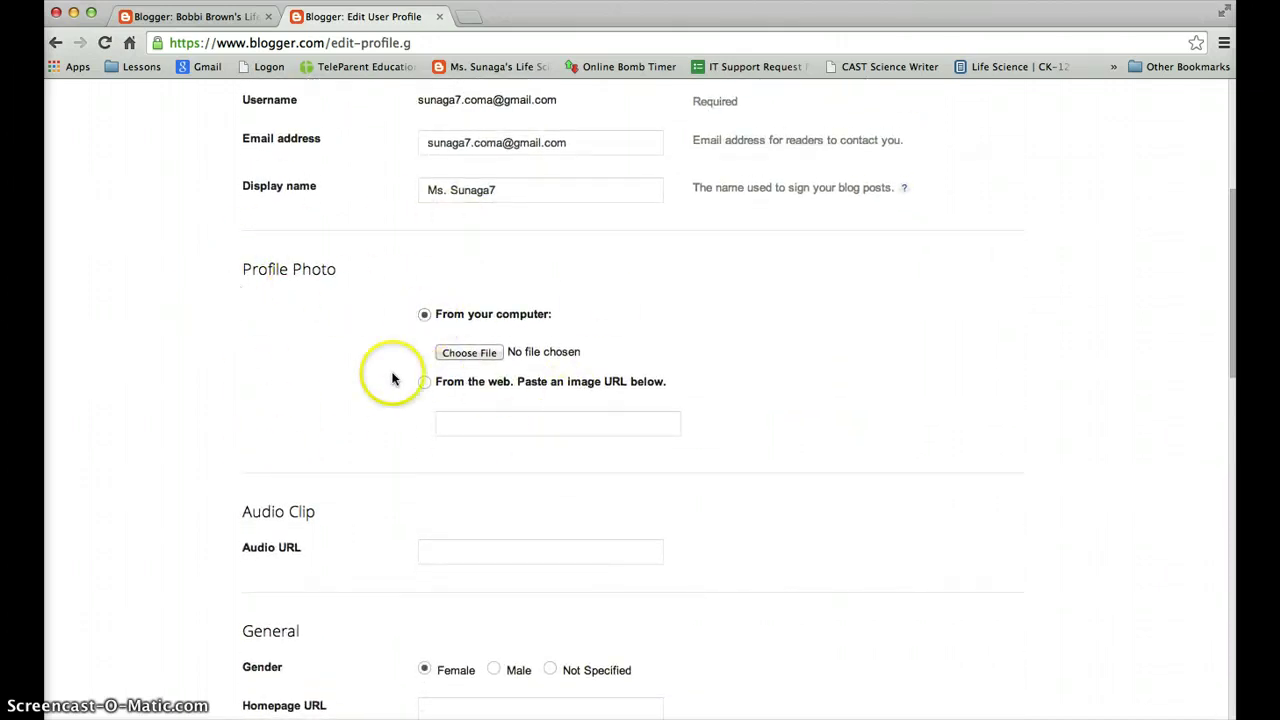
pyautogui.scroll(-4, 383, 401)
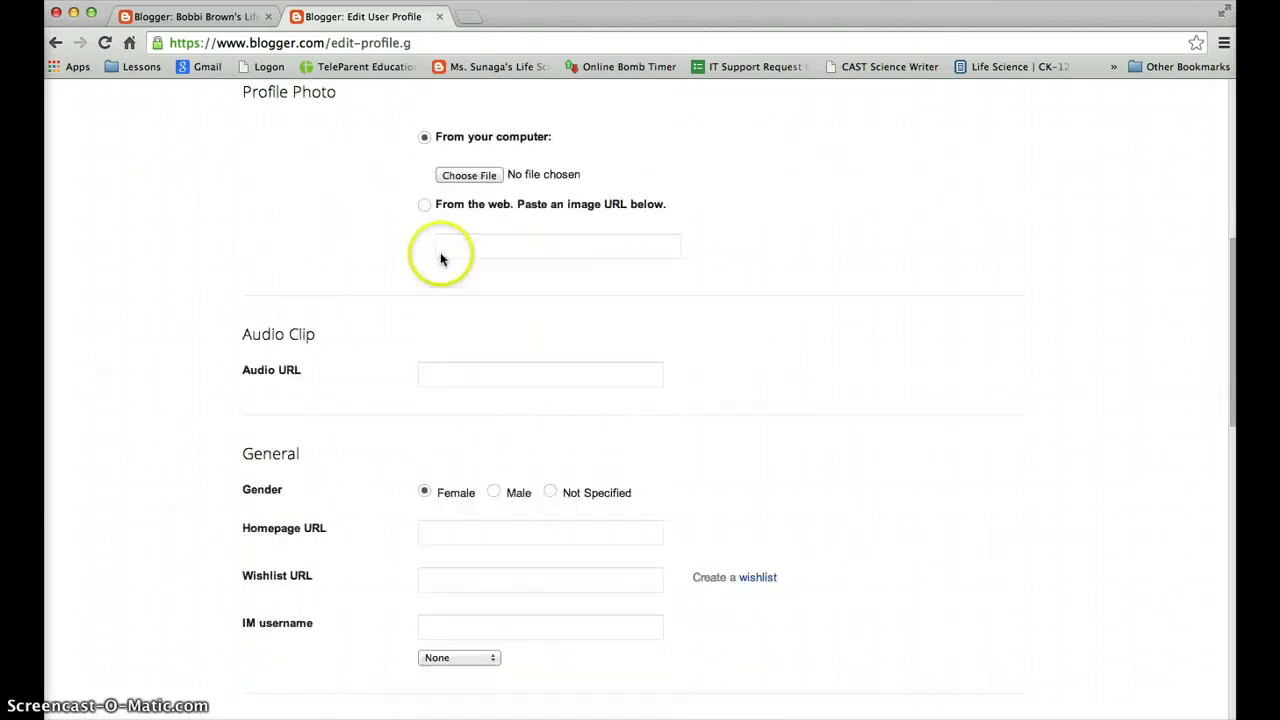
pyautogui.scroll(-1, 386, 197)
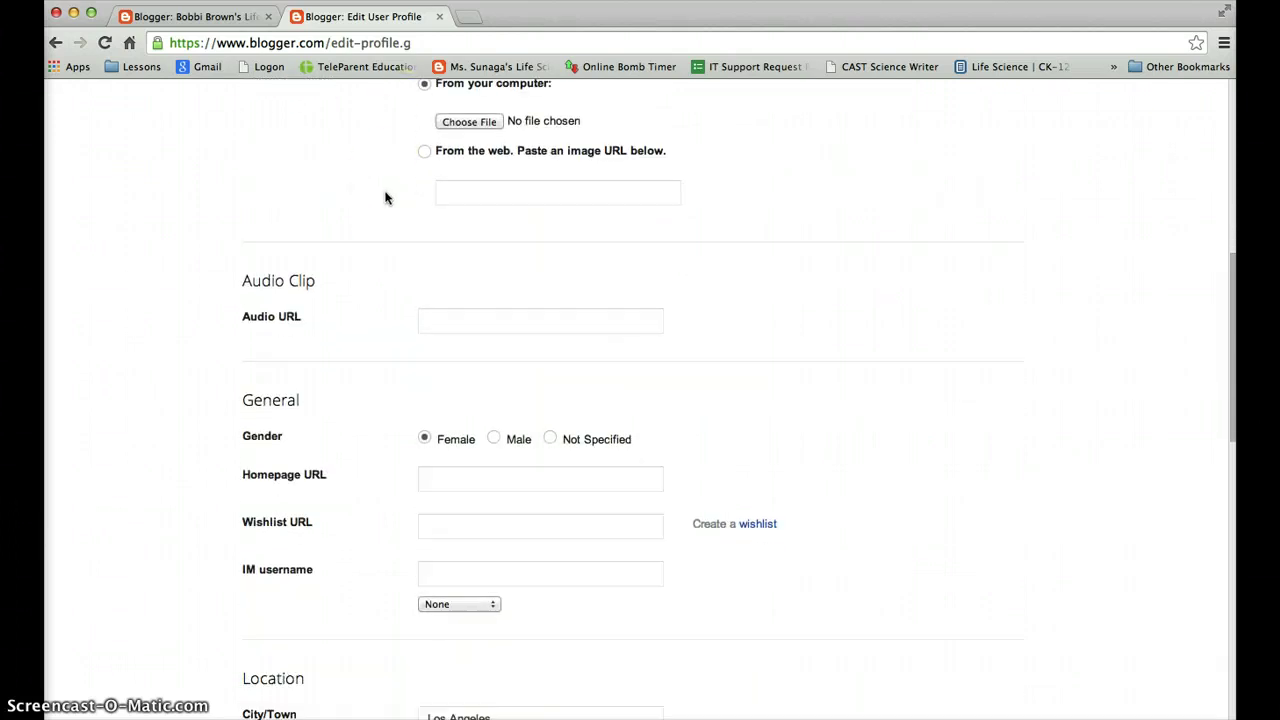
pyautogui.scroll(-3, 385, 197)
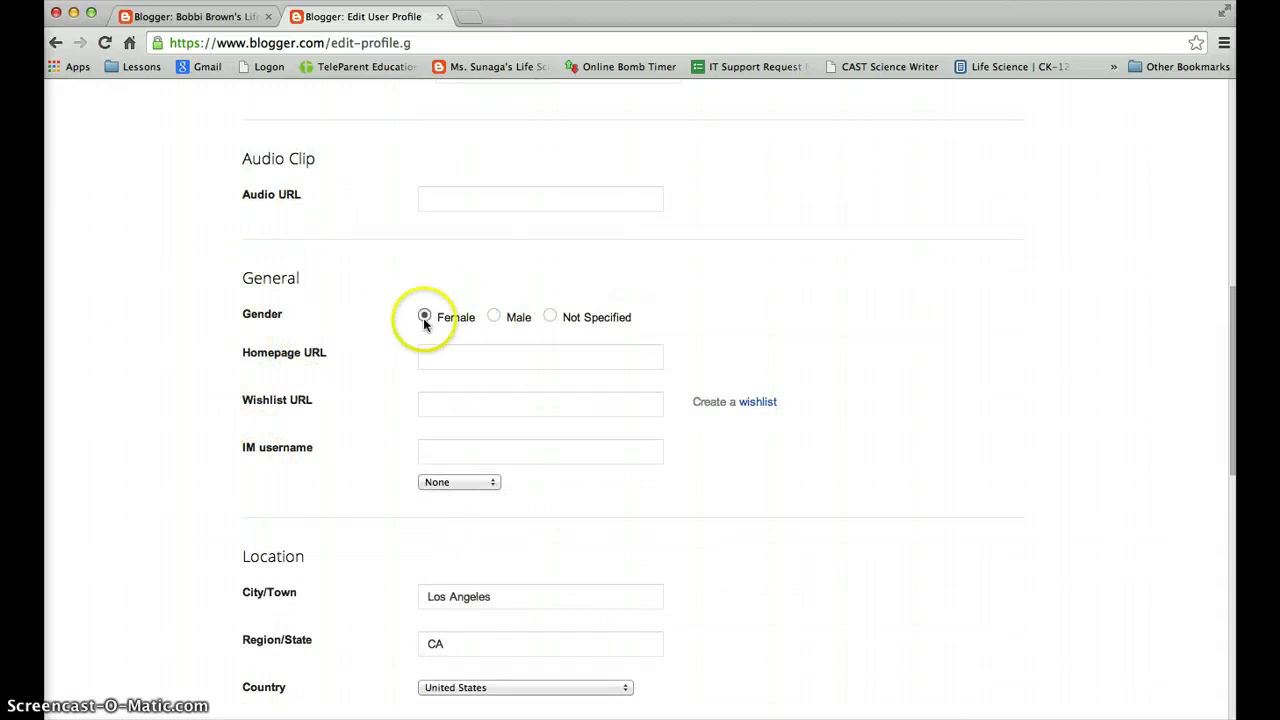
pyautogui.scroll(-5, 443, 337)
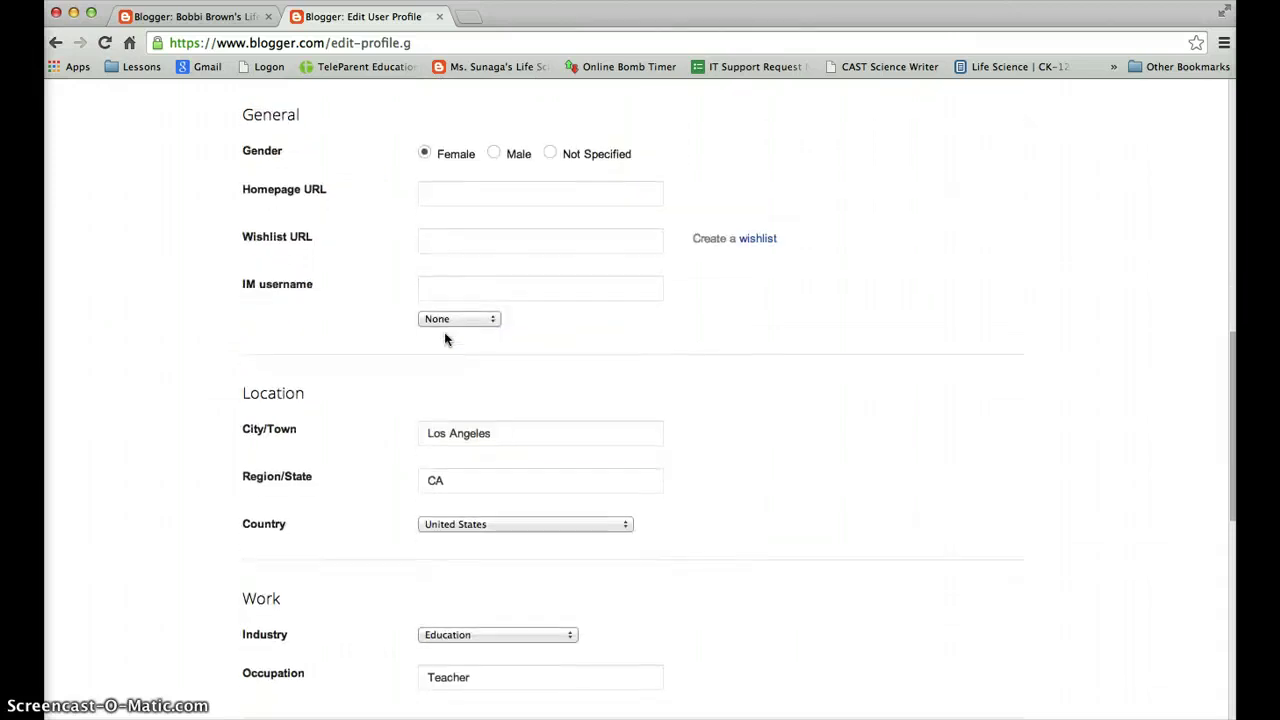
pyautogui.click(430, 347)
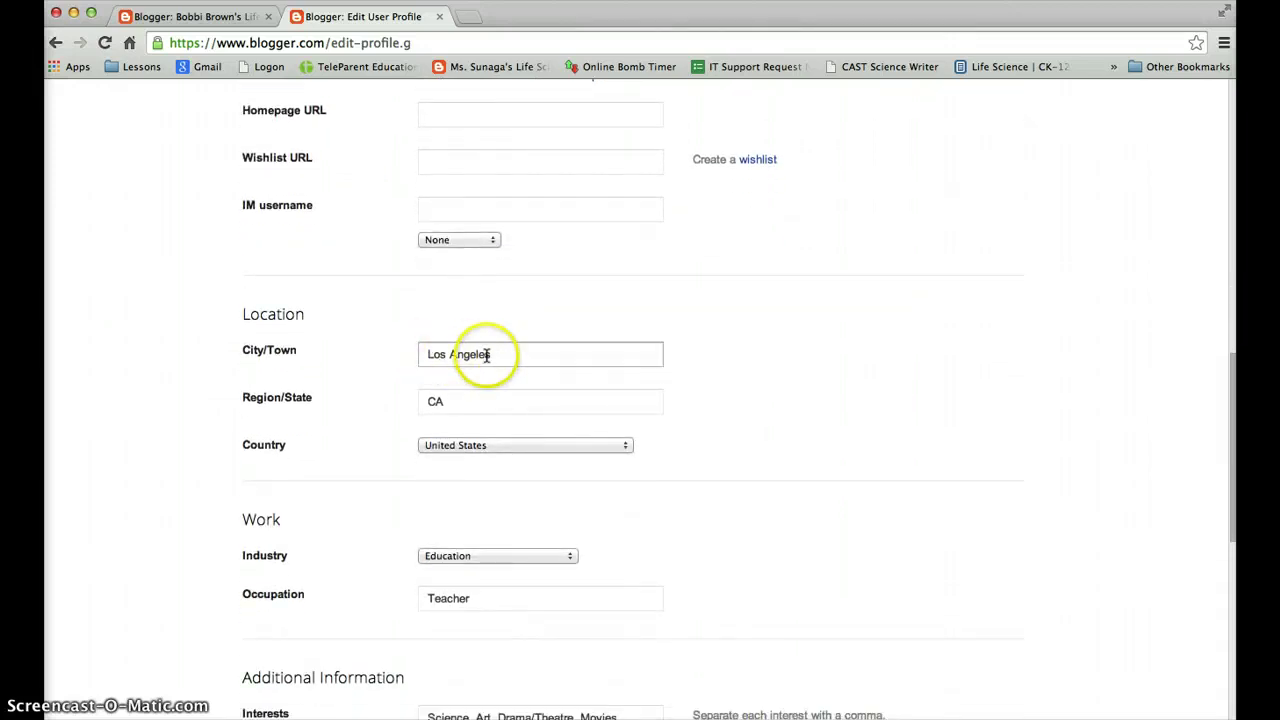
pyautogui.click(431, 400)
pyautogui.scroll(-3, 456, 447)
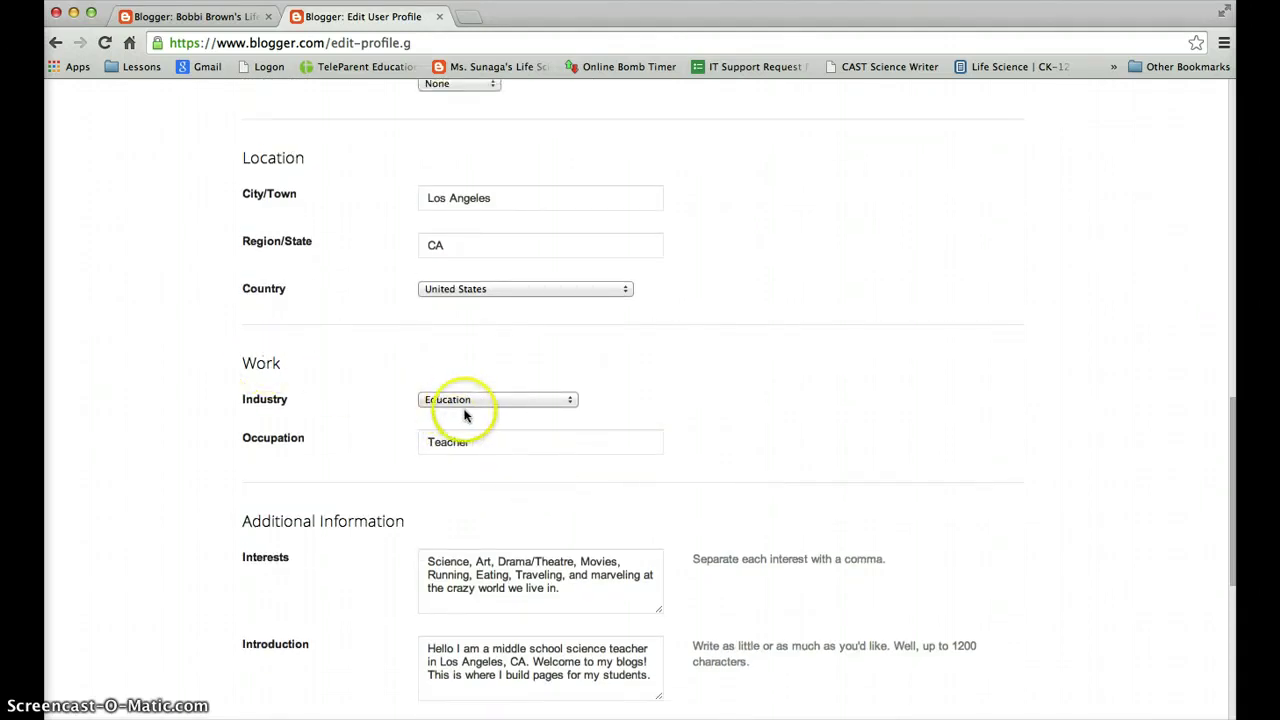
pyautogui.click(465, 406)
pyautogui.click(465, 403)
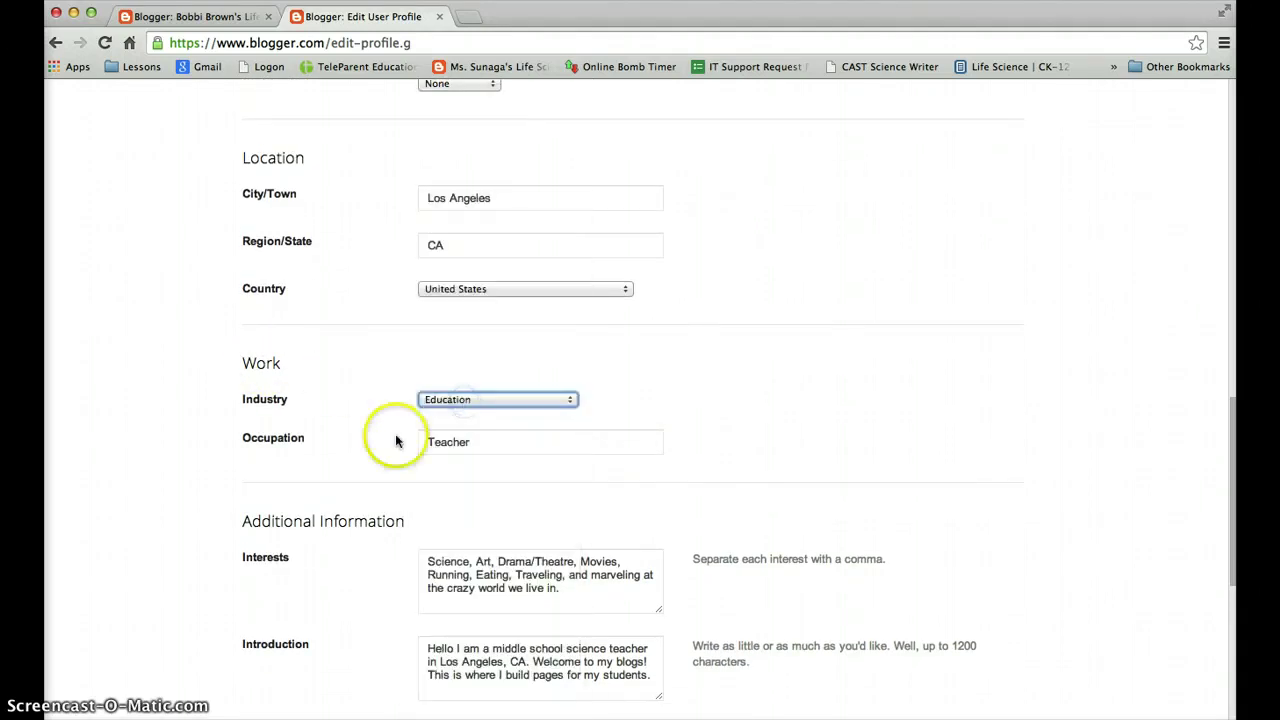
pyautogui.moveTo(475, 441)
pyautogui.mouseDown()
pyautogui.moveTo(406, 444)
pyautogui.moveTo(461, 444)
pyautogui.mouseUp()
pyautogui.click(458, 441)
pyautogui.scroll(-3, 461, 444)
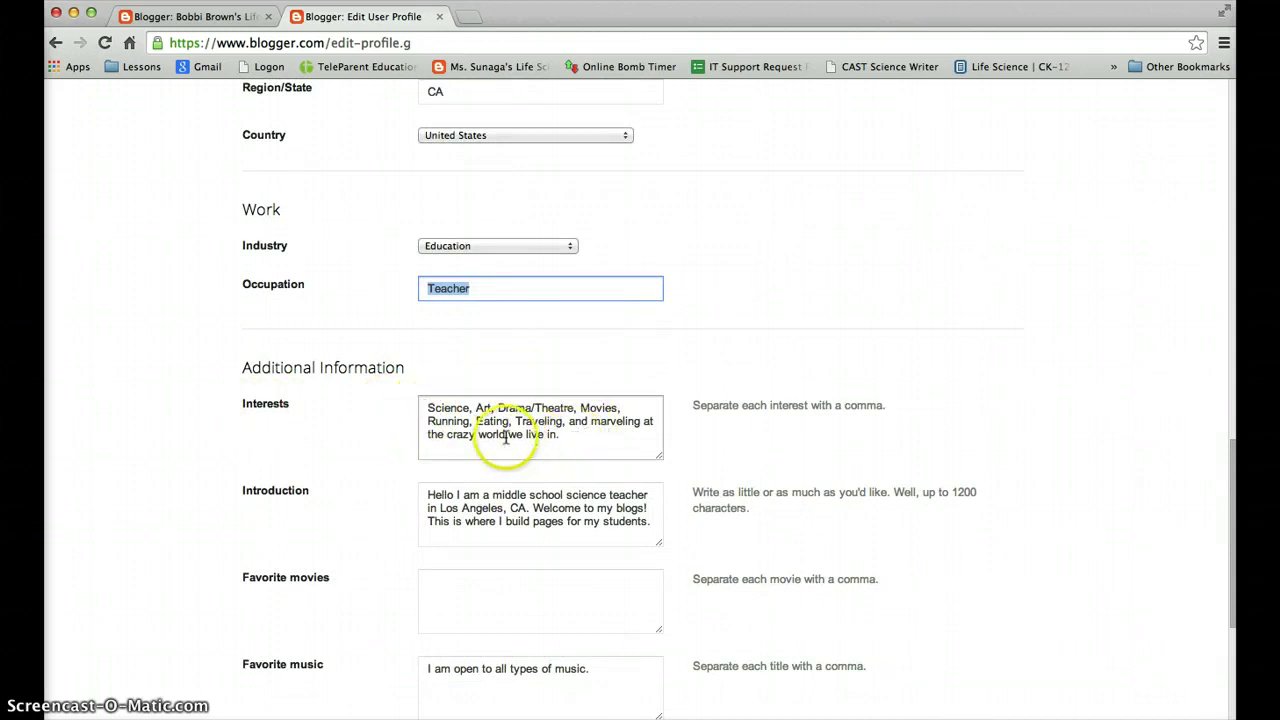
pyautogui.scroll(-2, 553, 421)
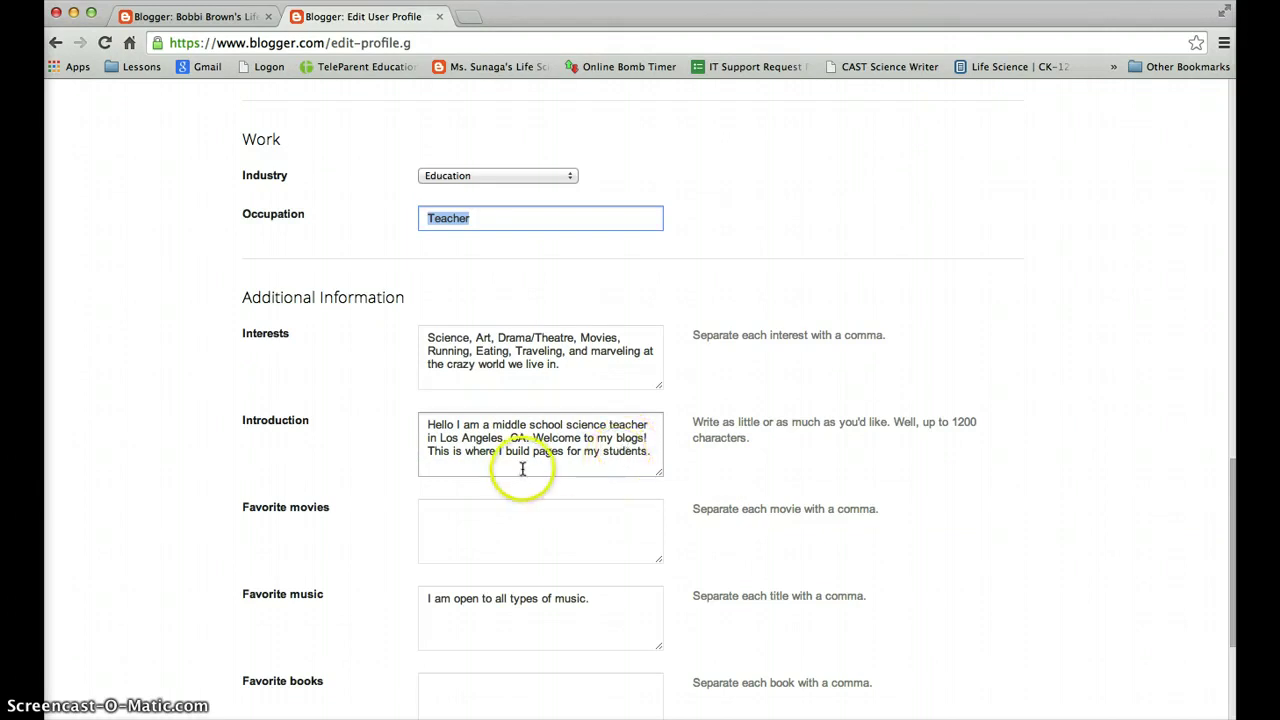
pyautogui.scroll(-2, 394, 500)
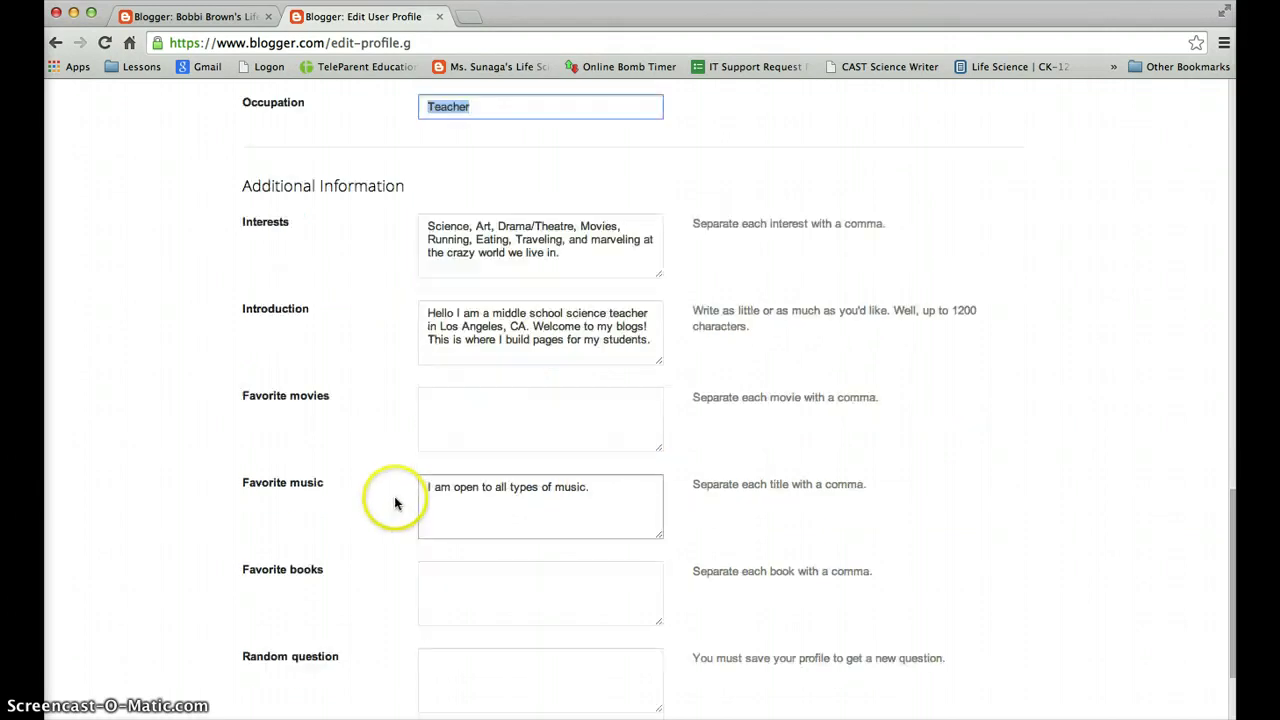
pyautogui.click(443, 404)
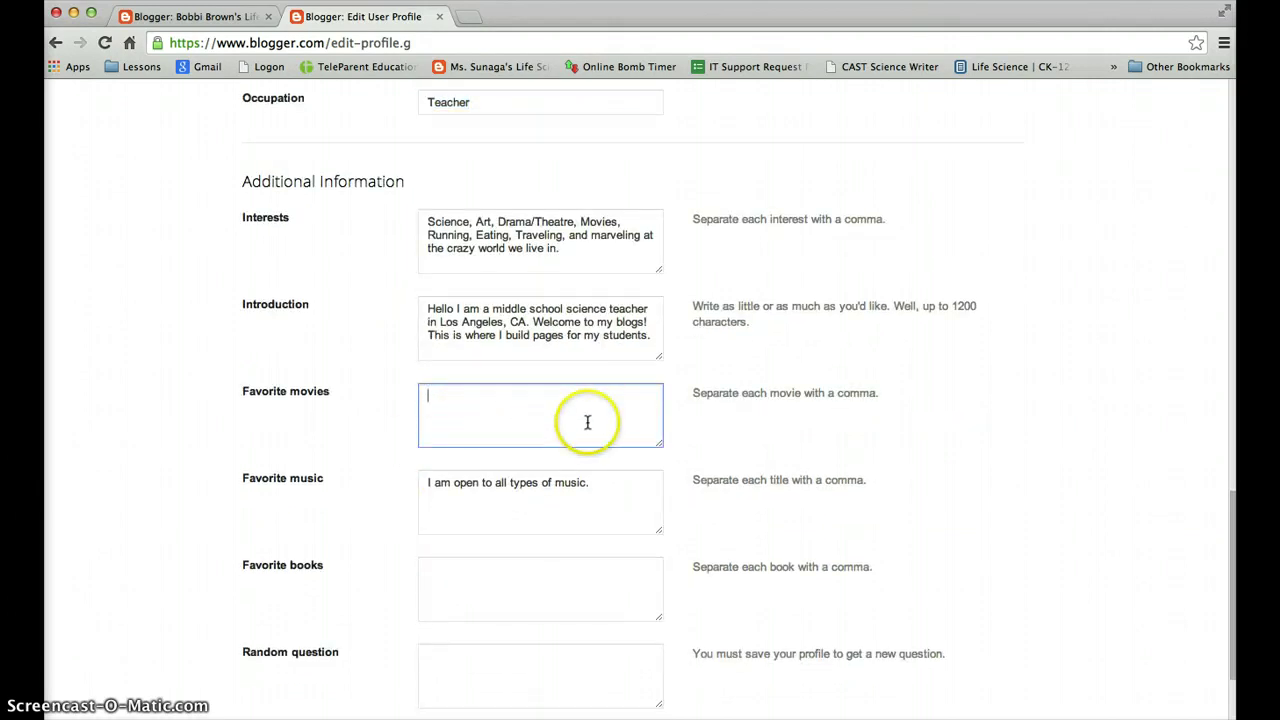
pyautogui.scroll(-1, 514, 428)
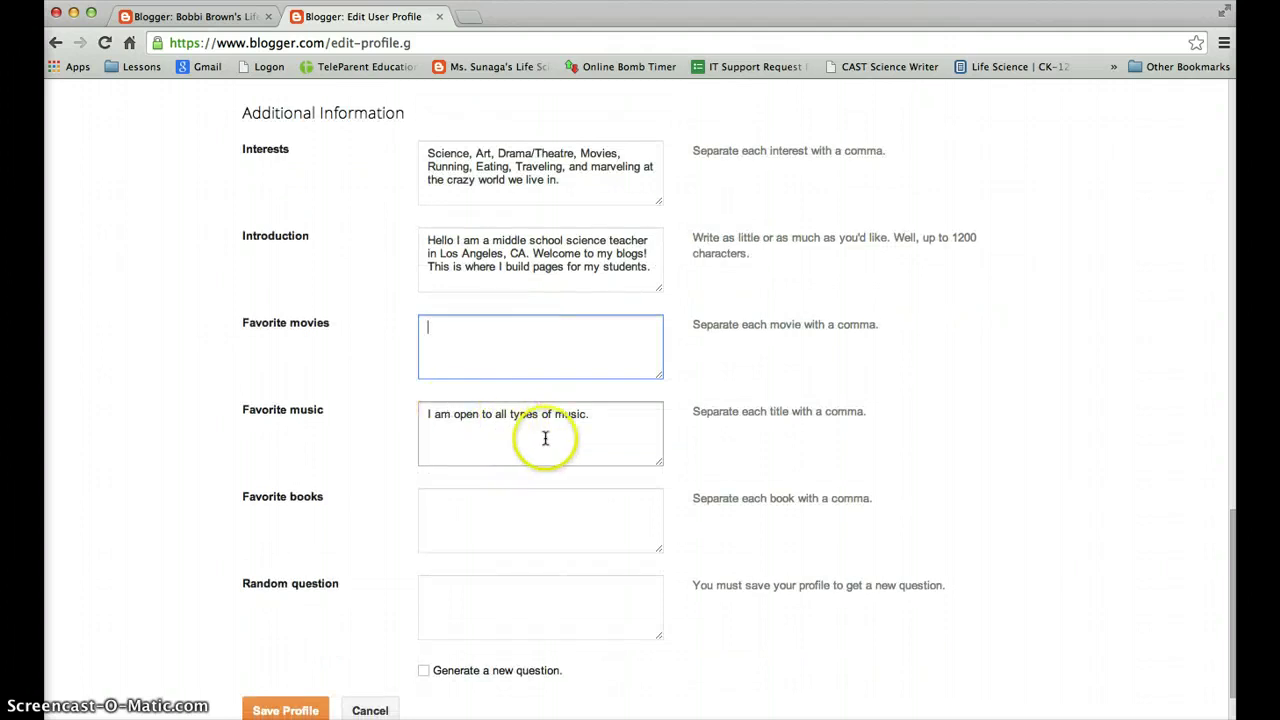
pyautogui.scroll(-1, 500, 480)
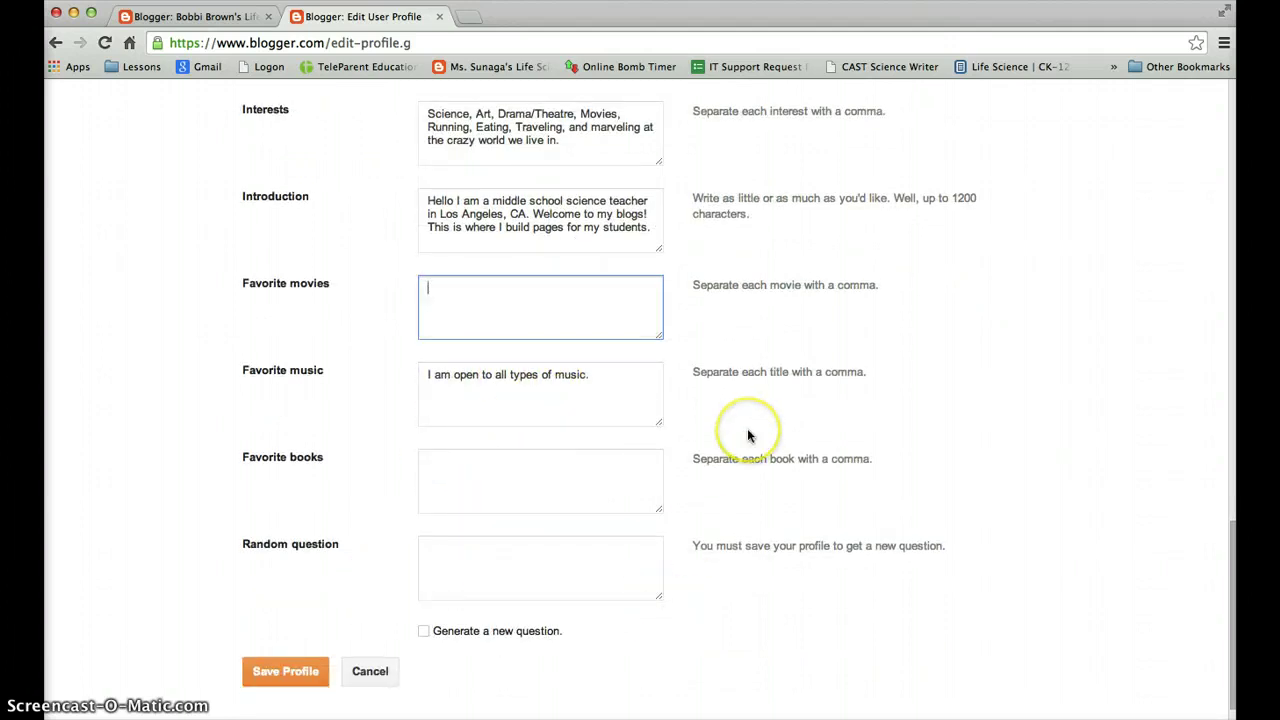
pyautogui.scroll(-4, 750, 436)
# Save the profile, then review the saved Interests and Random question fields.
pyautogui.click(293, 490)
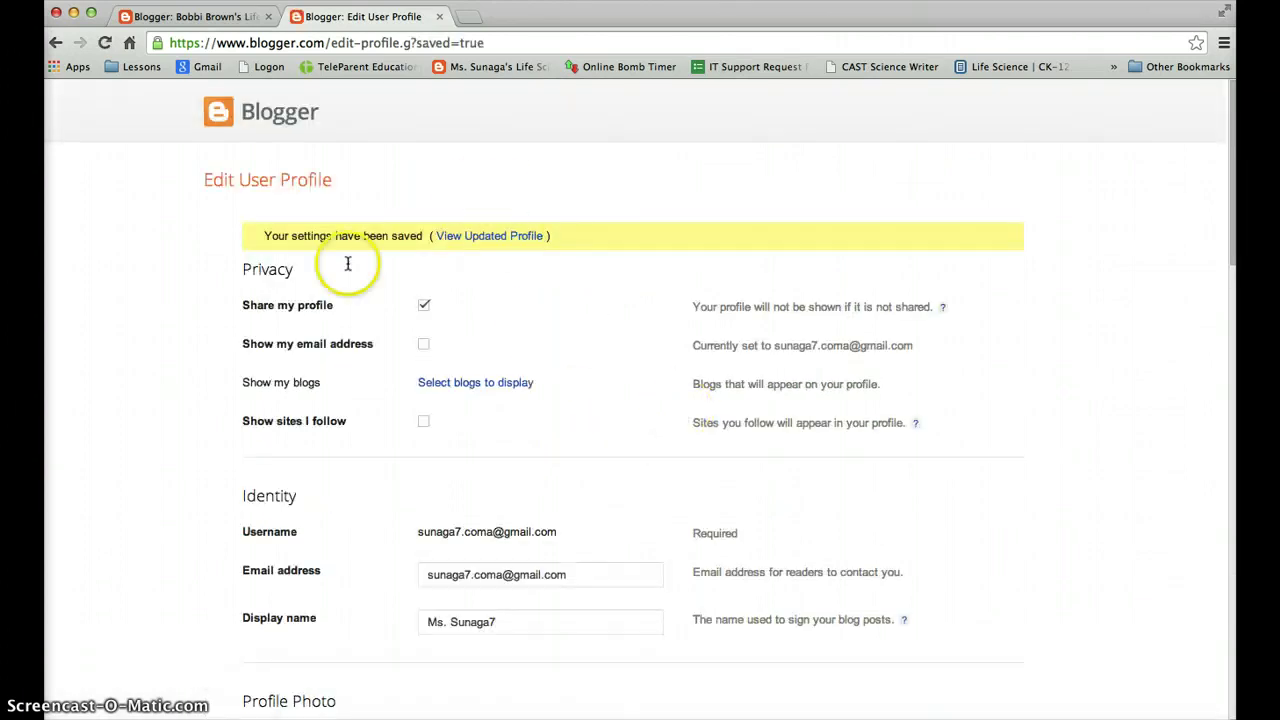
pyautogui.scroll(-1, 565, 340)
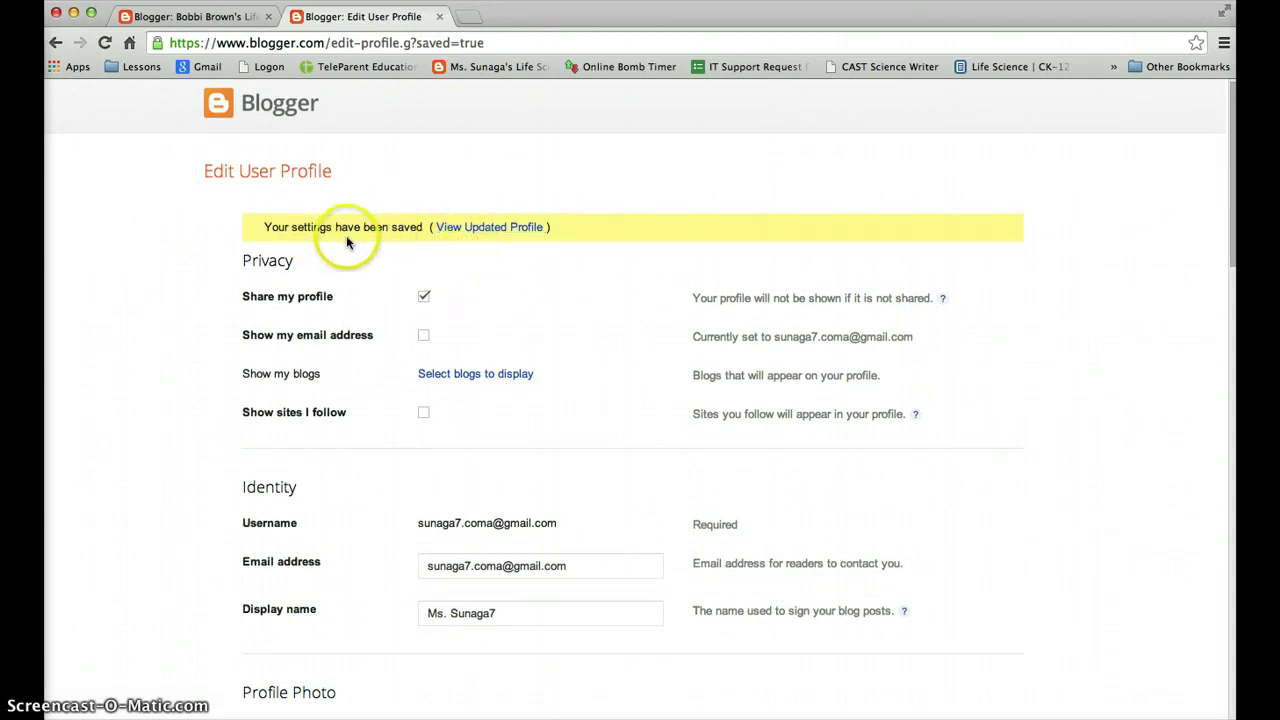
pyautogui.scroll(-15, 384, 231)
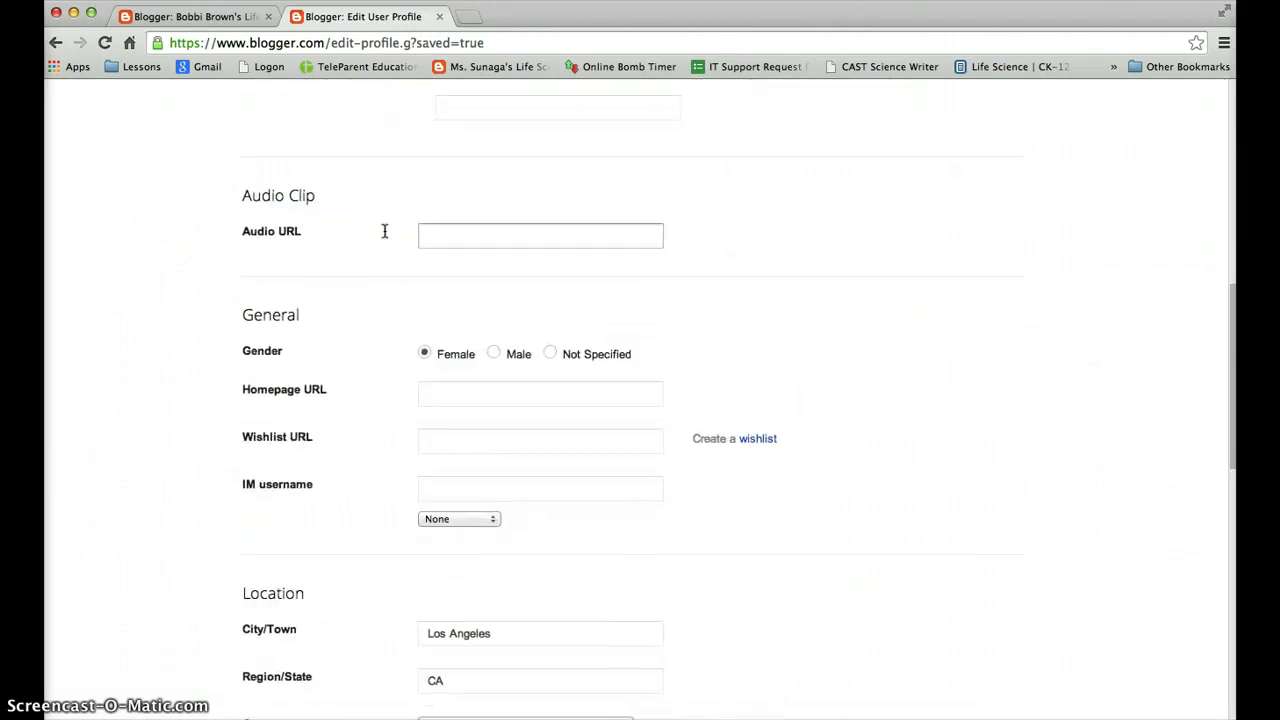
pyautogui.scroll(-5, 384, 231)
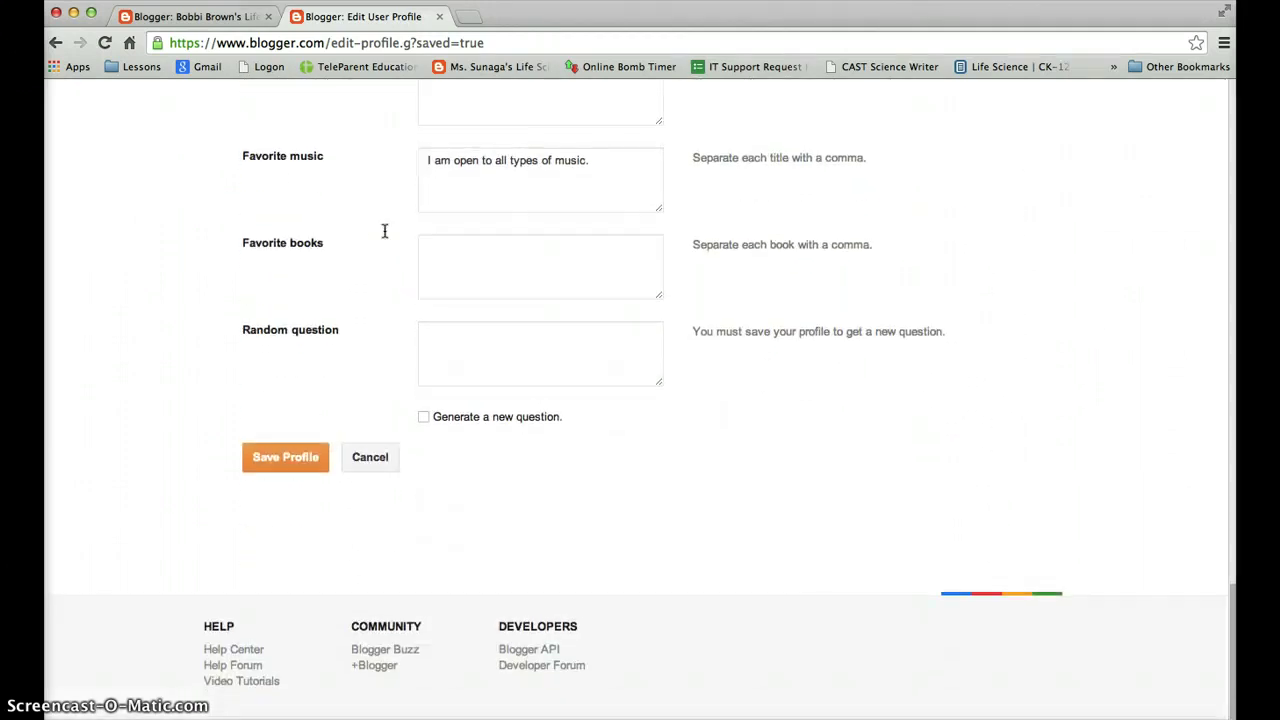
pyautogui.scroll(3, 384, 231)
pyautogui.scroll(6, 384, 231)
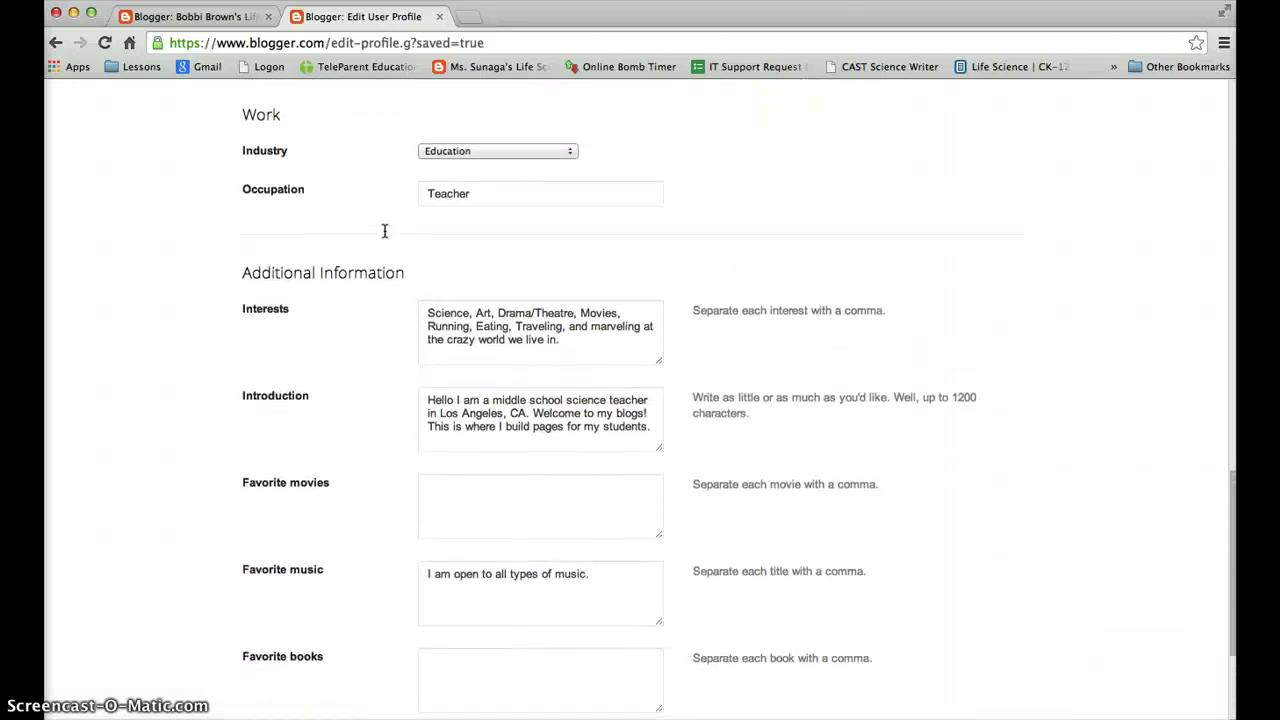
pyautogui.click(491, 363)
pyautogui.scroll(-2, 489, 364)
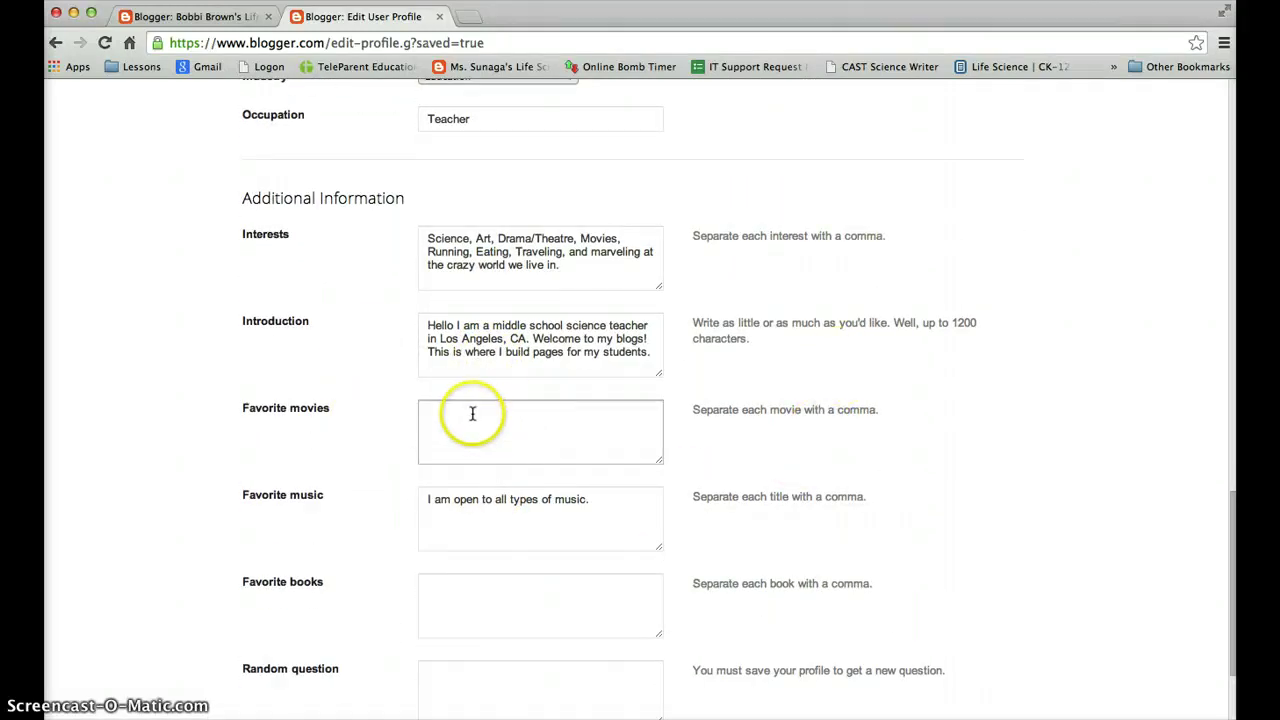
pyautogui.scroll(-3, 471, 417)
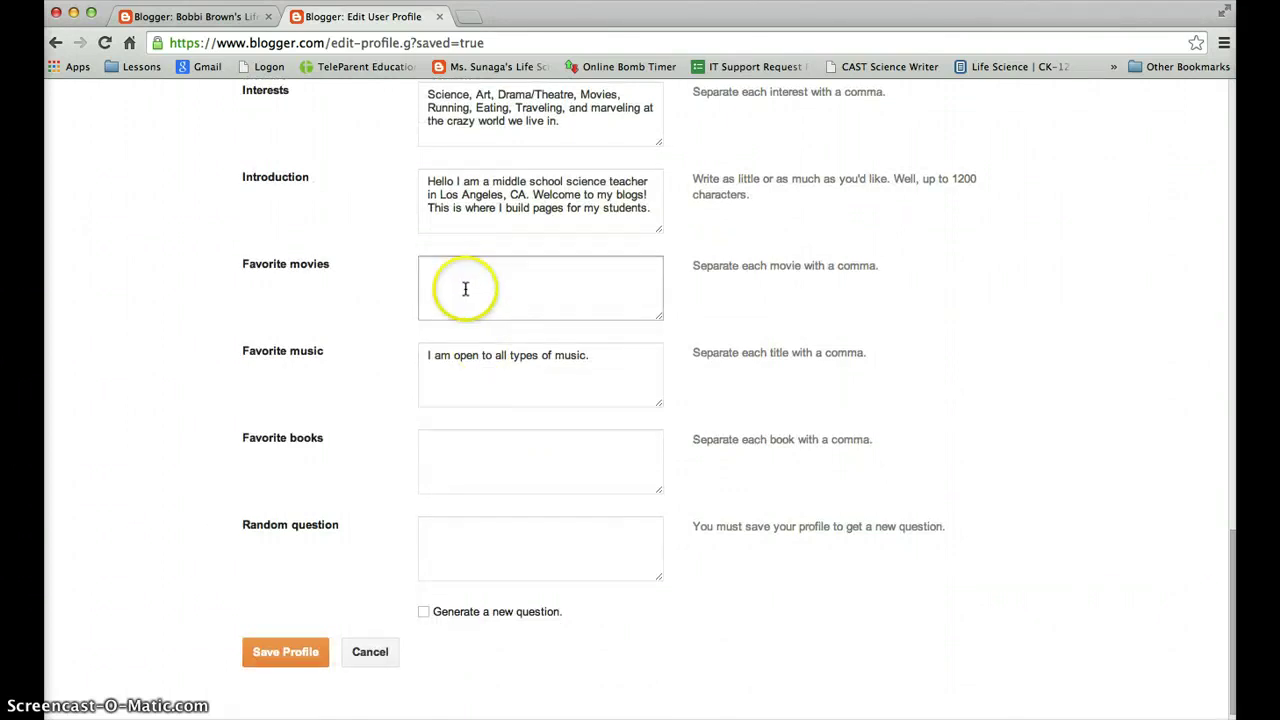
pyautogui.scroll(3, 460, 478)
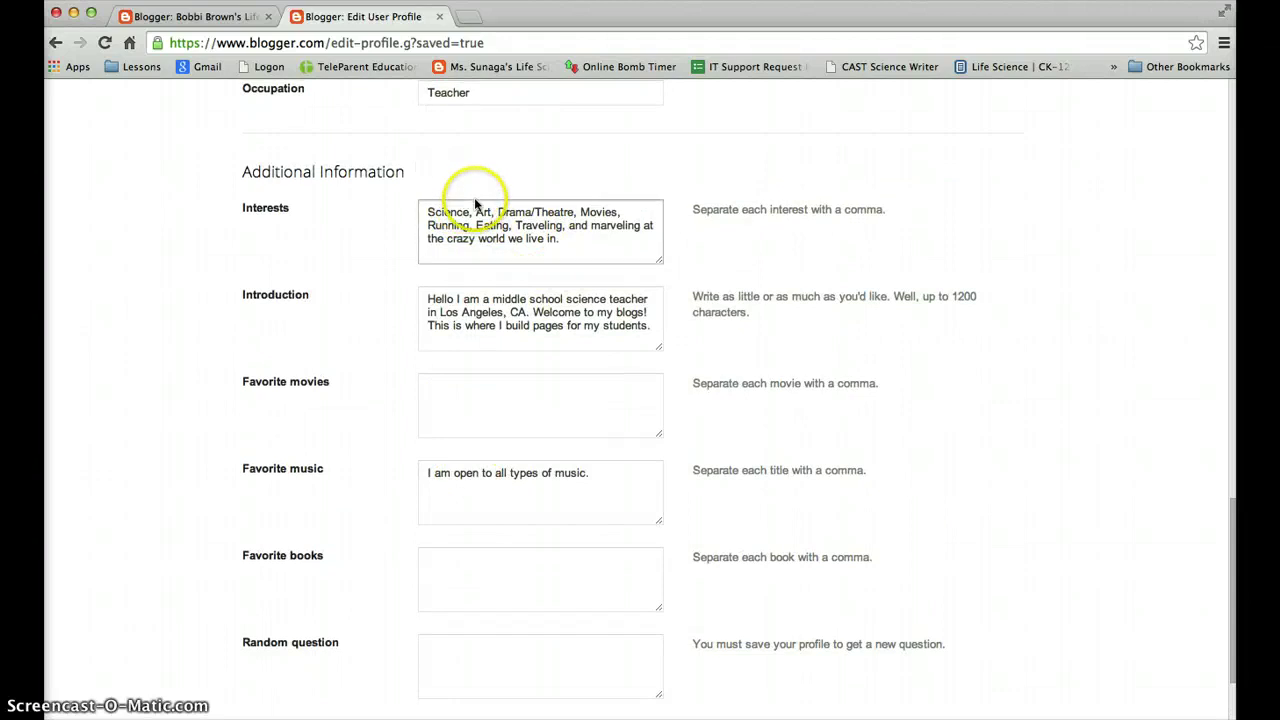
pyautogui.scroll(-6, 470, 215)
pyautogui.click(577, 409)
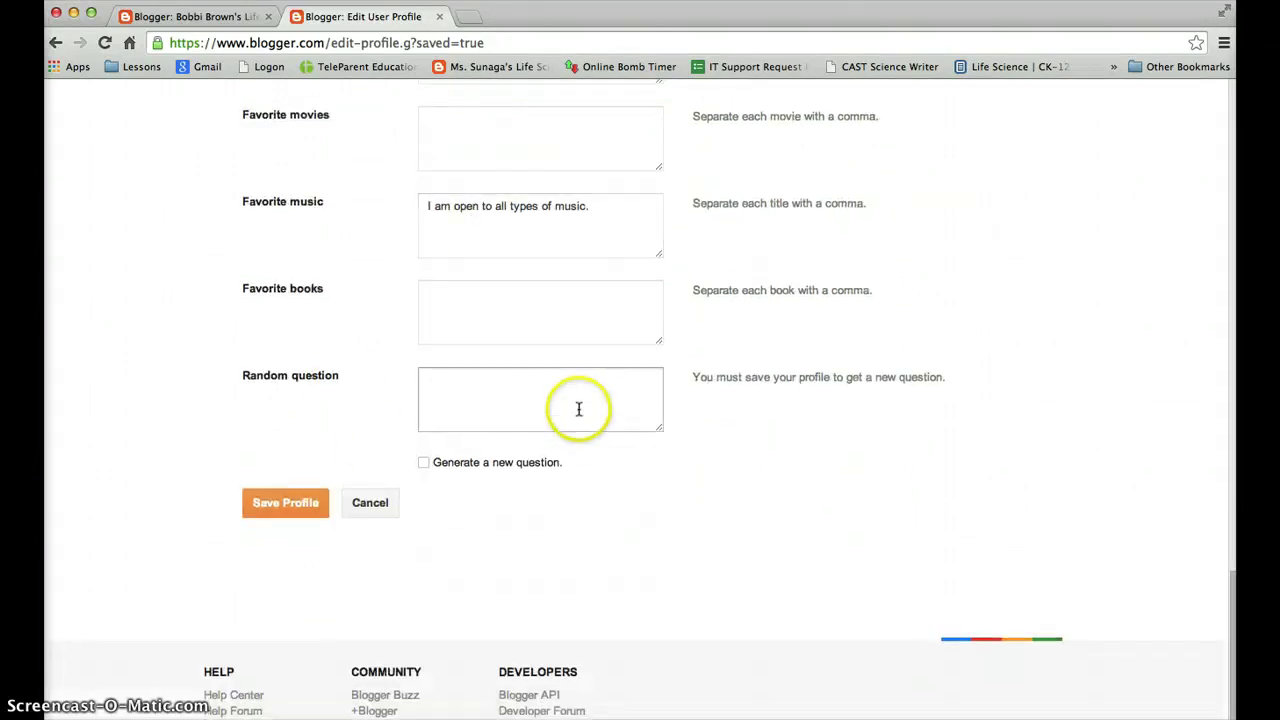
pyautogui.scroll(4, 580, 409)
pyautogui.scroll(-4, 580, 409)
pyautogui.scroll(15, 580, 409)
pyautogui.scroll(15, 579, 408)
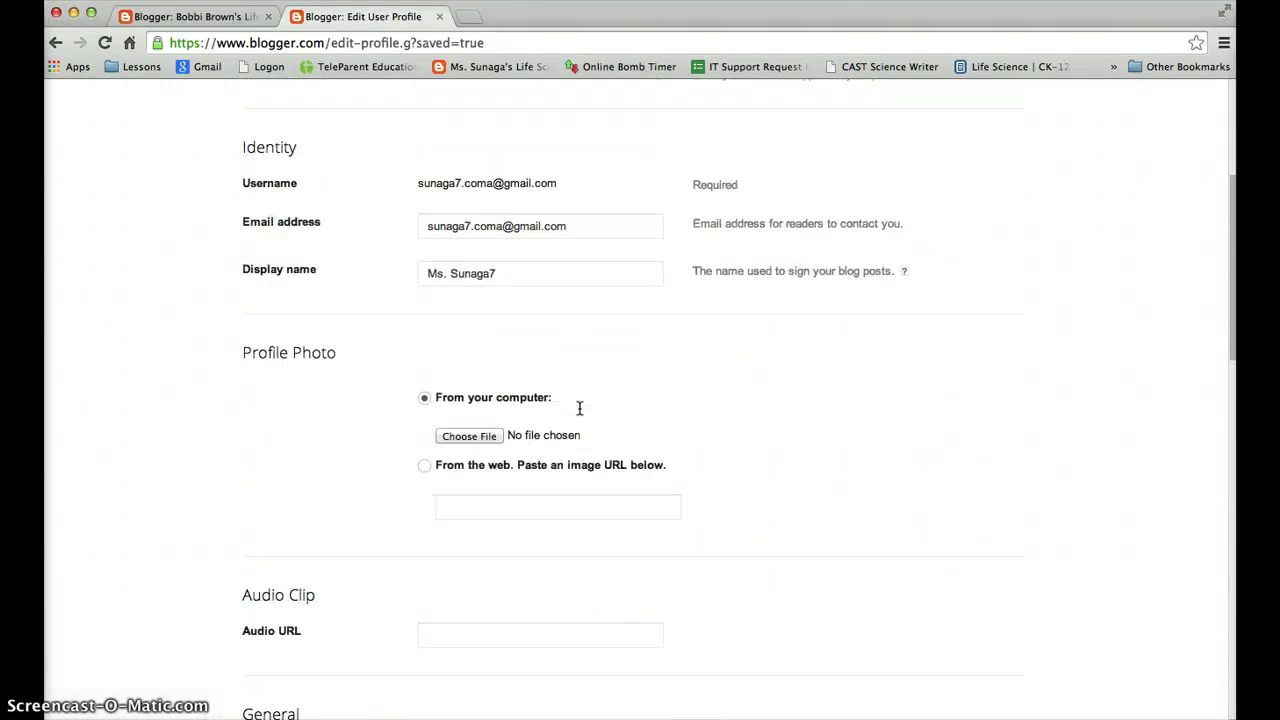
pyautogui.click(434, 292)
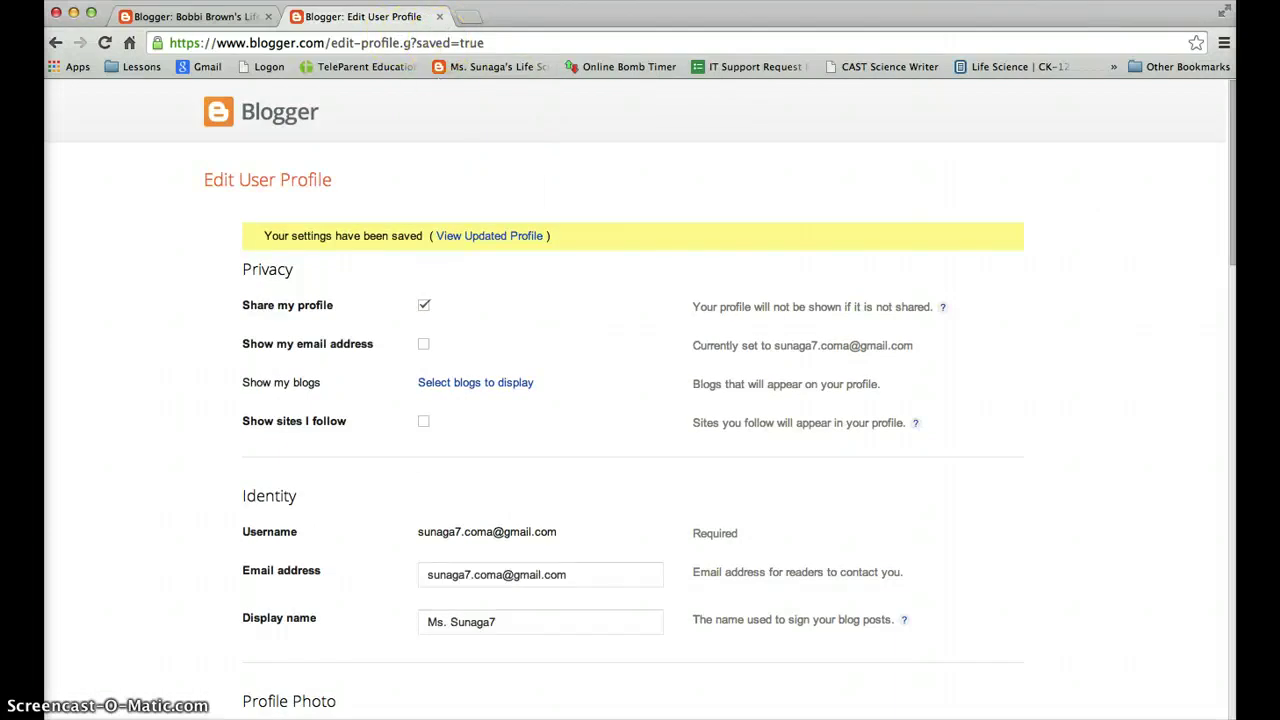
# Close the profile editor and view the live Life Science 7 Blog with its updated About Me.
pyautogui.click(437, 16)
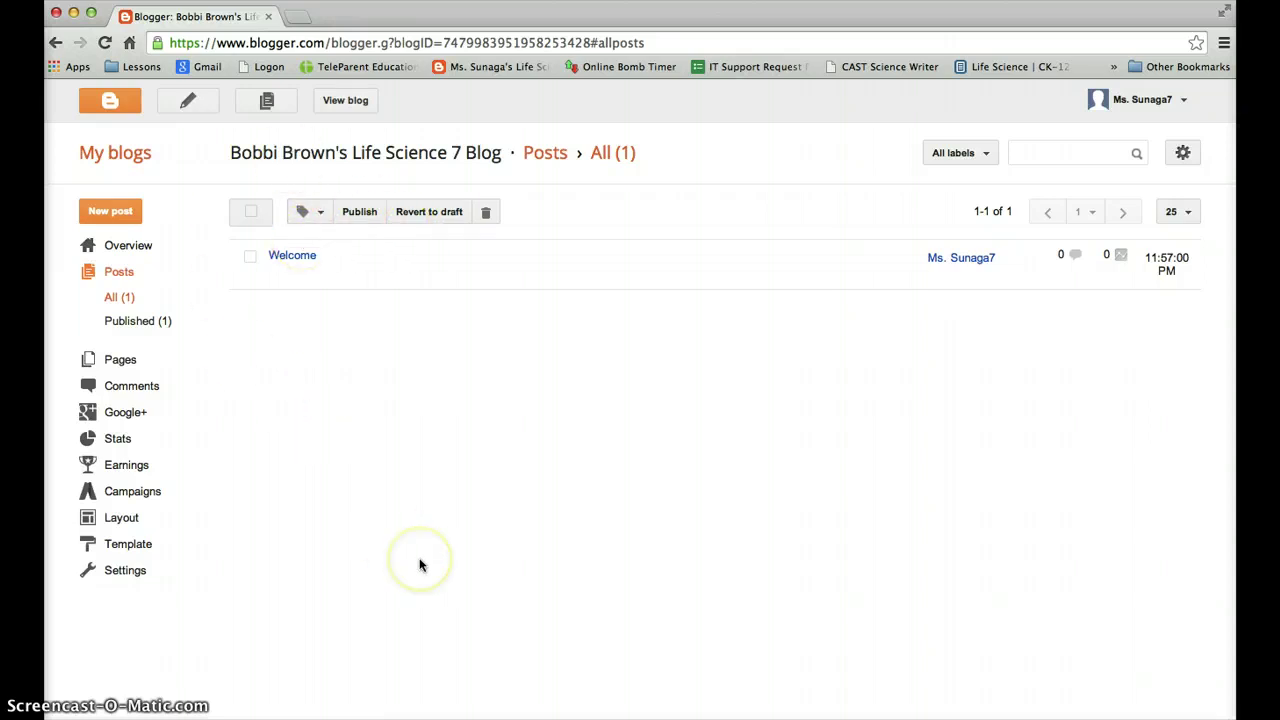
pyautogui.click(345, 100)
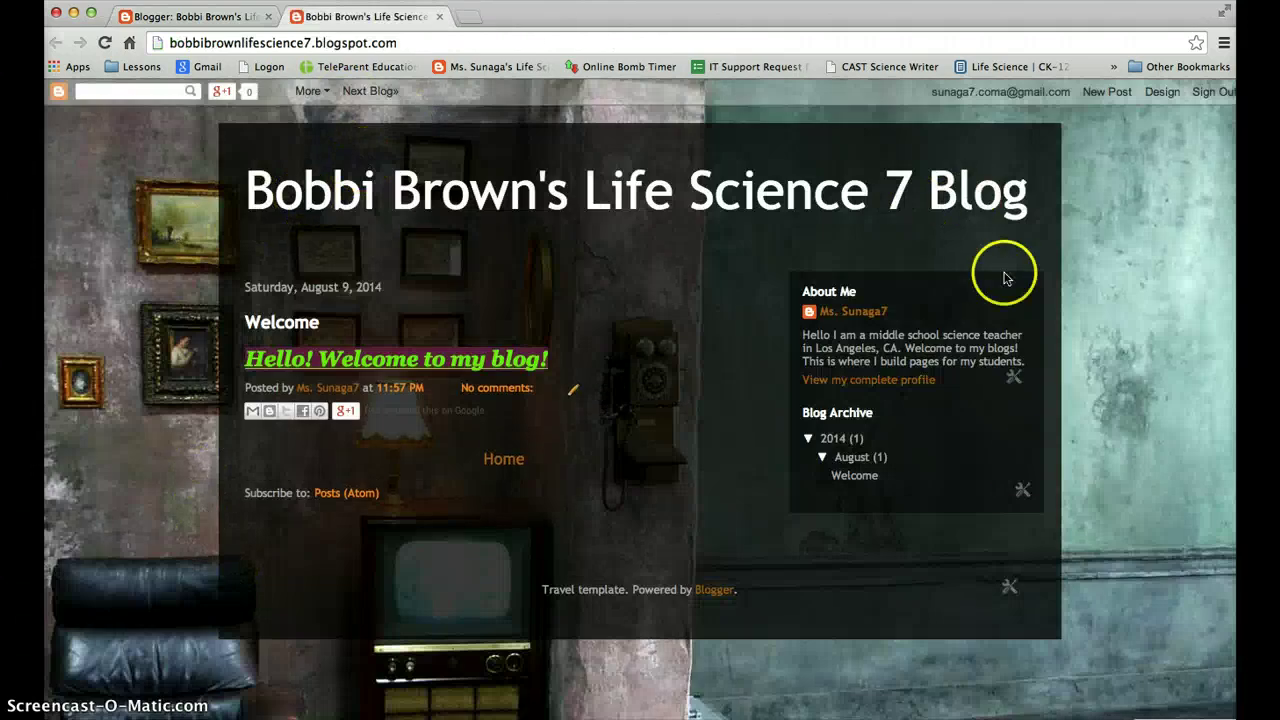